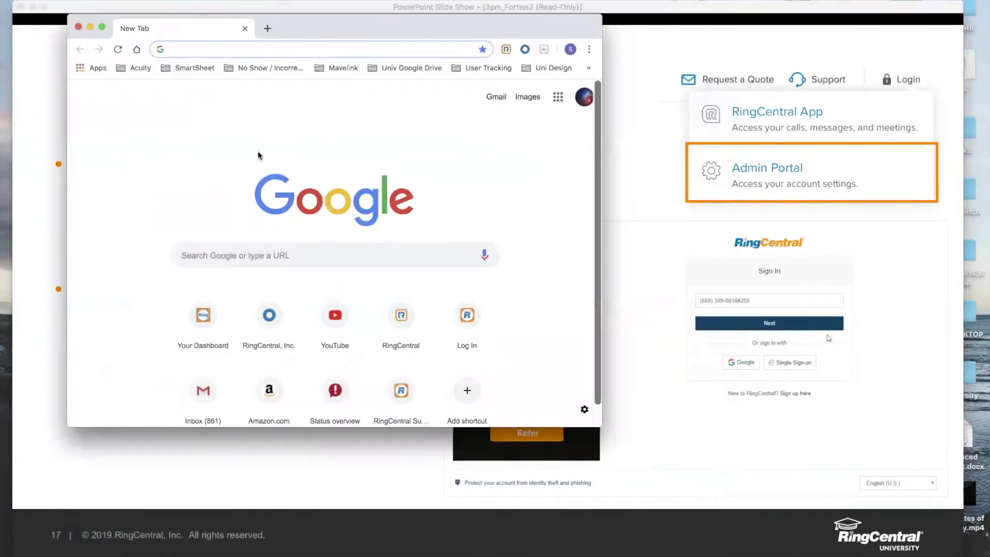
Step: Load service.ringcentral.com in an enlarged browser window and clear the prefilled sign-in phone number
type("service.ringcentral.com")
key("Return")
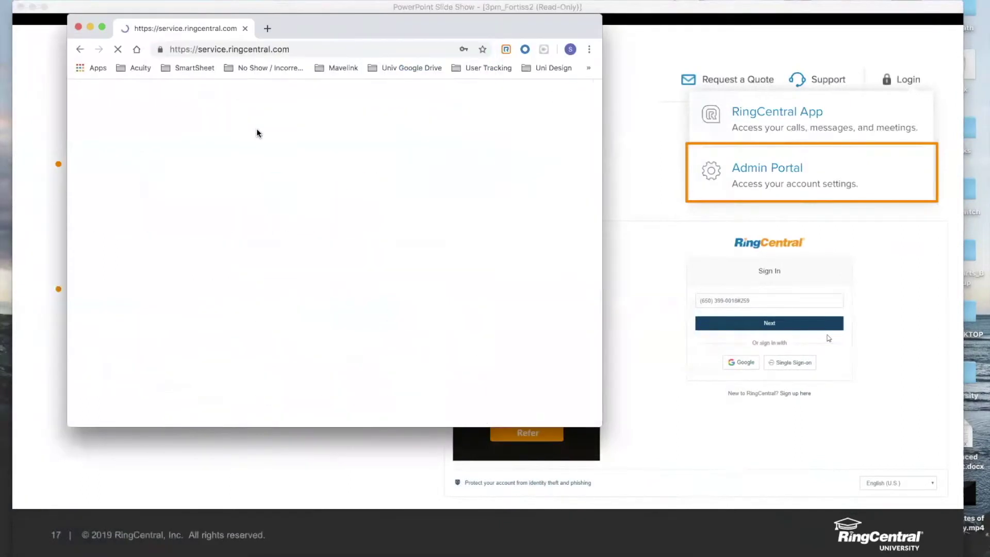
left_click_drag(601, 426, 888, 511)
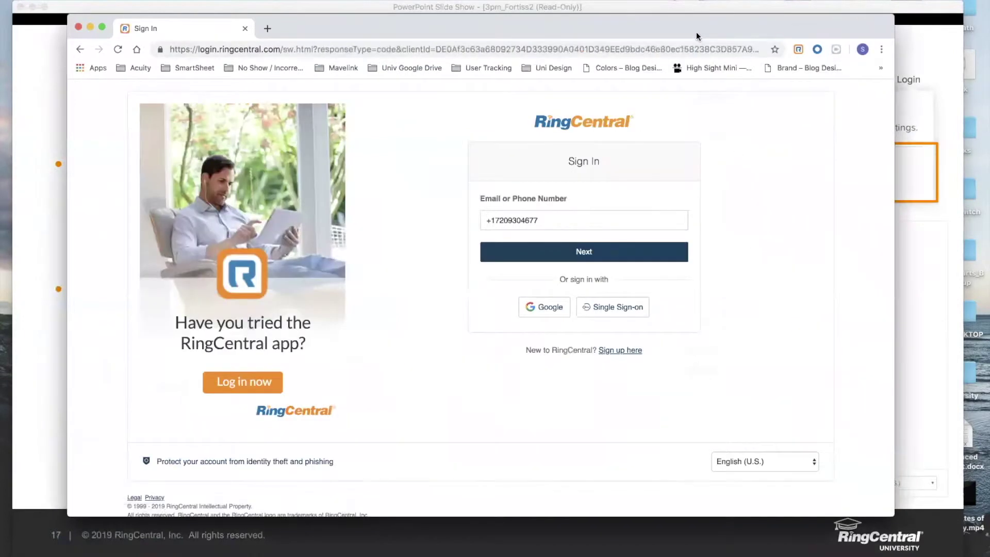
left_click_drag(696, 33, 691, 54)
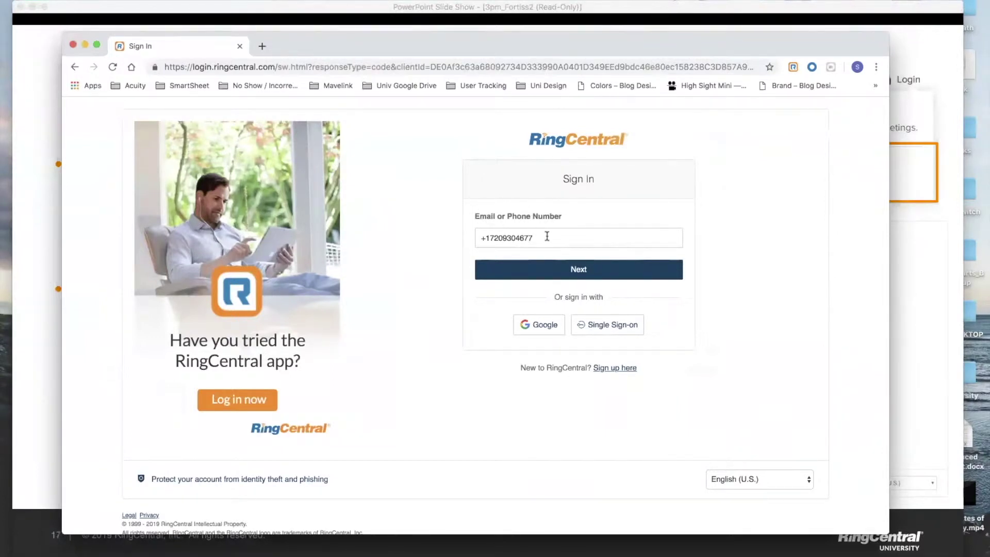
left_click_drag(546, 235, 454, 236)
key("BackSpace")
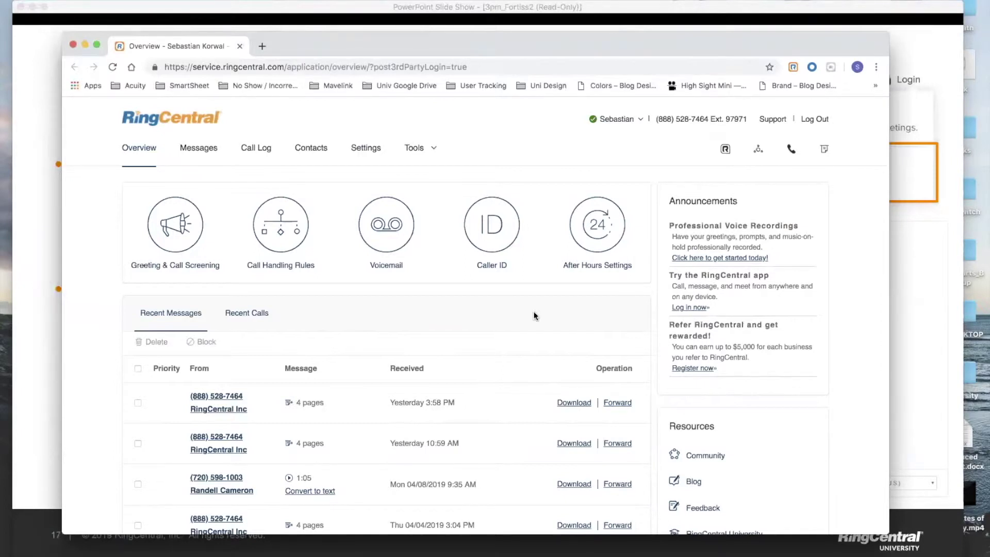
Step: Open the user's Settings, expand Messages & Notifications and pick the Custom User Hours voicemail greeting
left_click(366, 154)
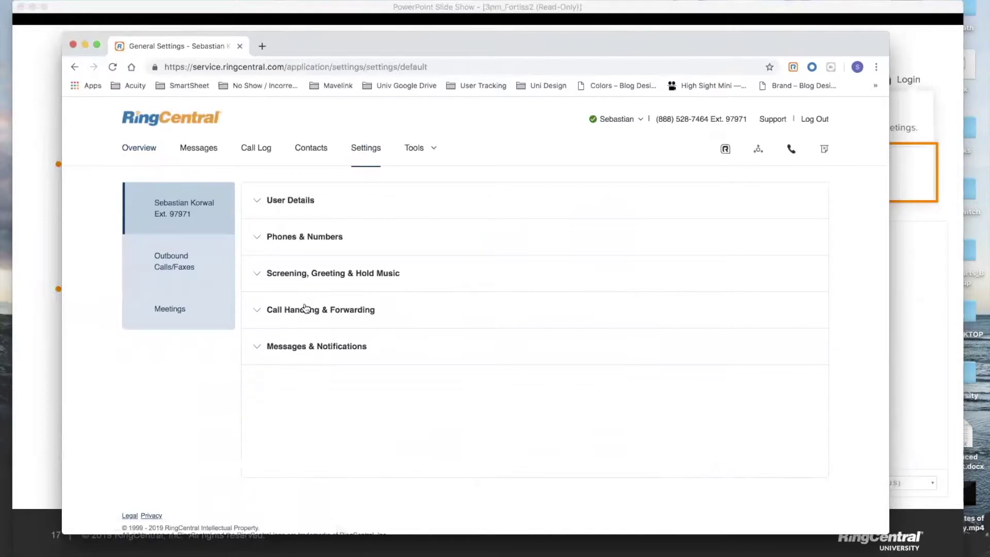
left_click(291, 354)
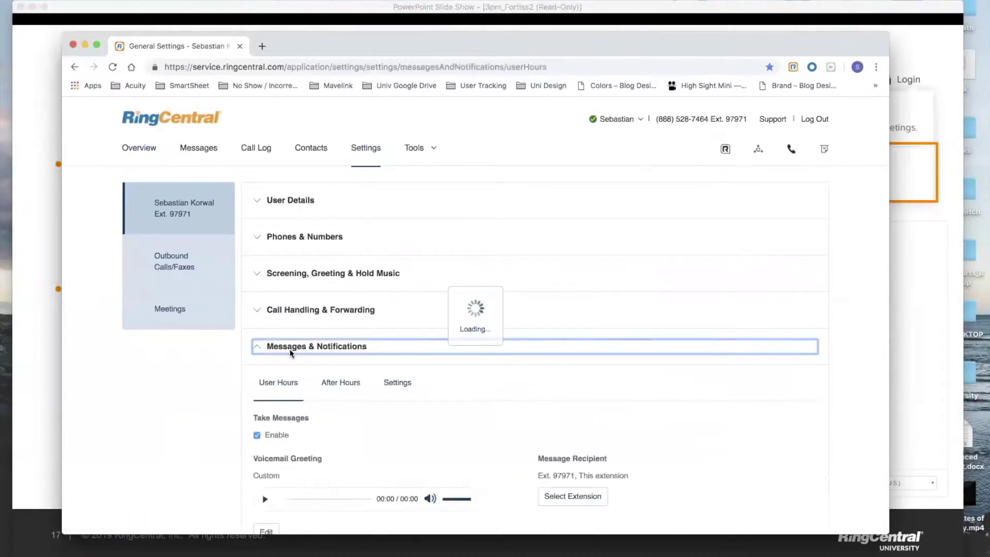
scroll(289, 349, "down", 5)
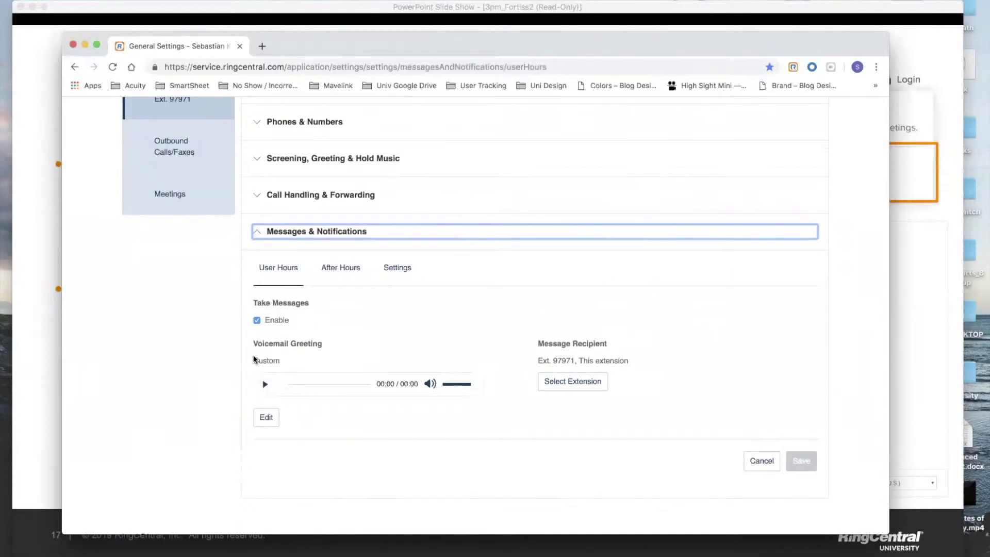
left_click_drag(253, 359, 282, 364)
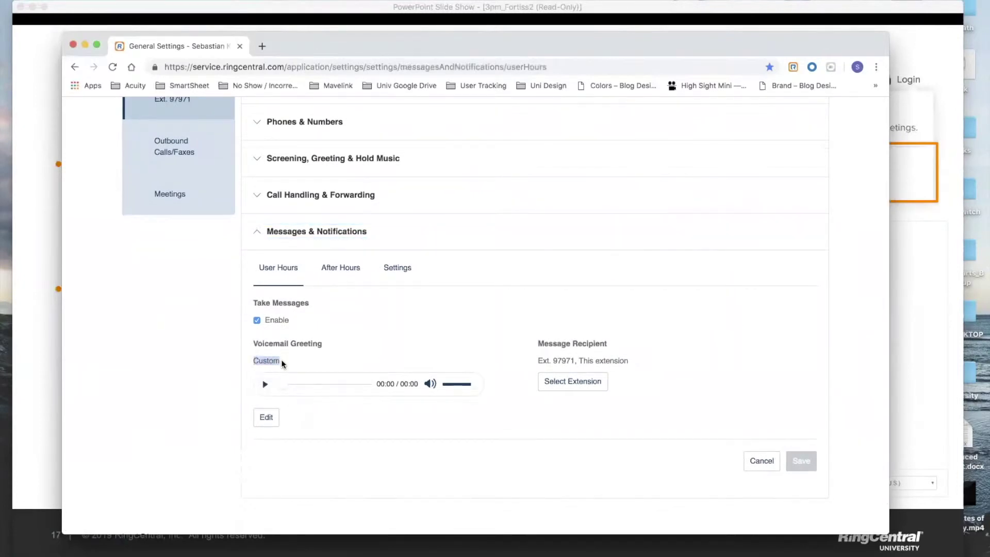
left_click(284, 364)
left_click(286, 366)
Step: Edit the voicemail greeting and choose phone re-recording, focusing the Call me at number field
left_click(266, 417)
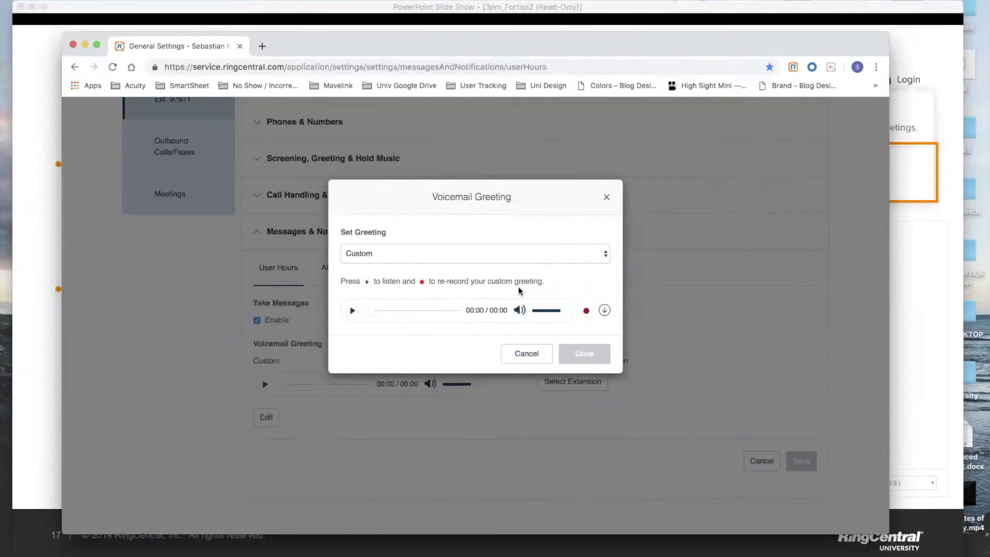
left_click(586, 311)
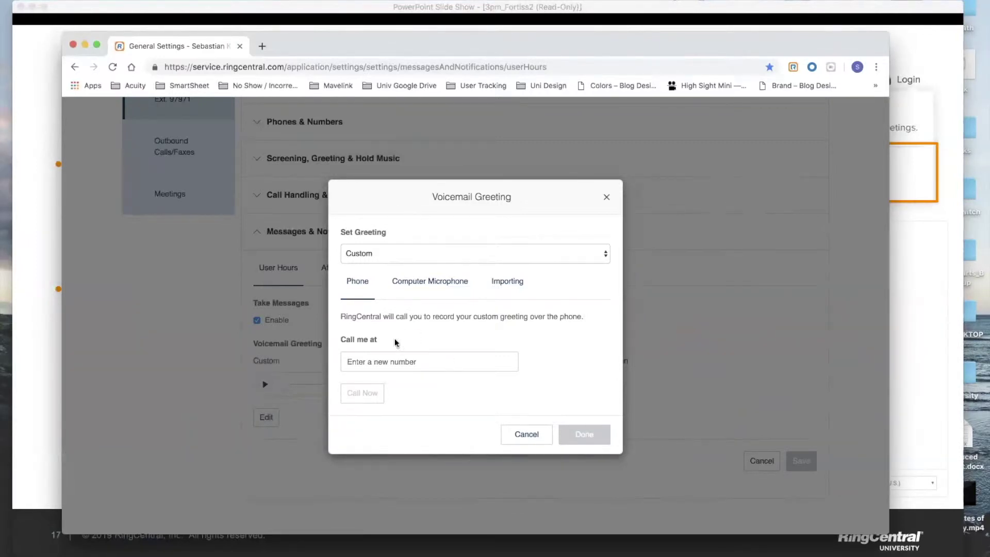
left_click(383, 363)
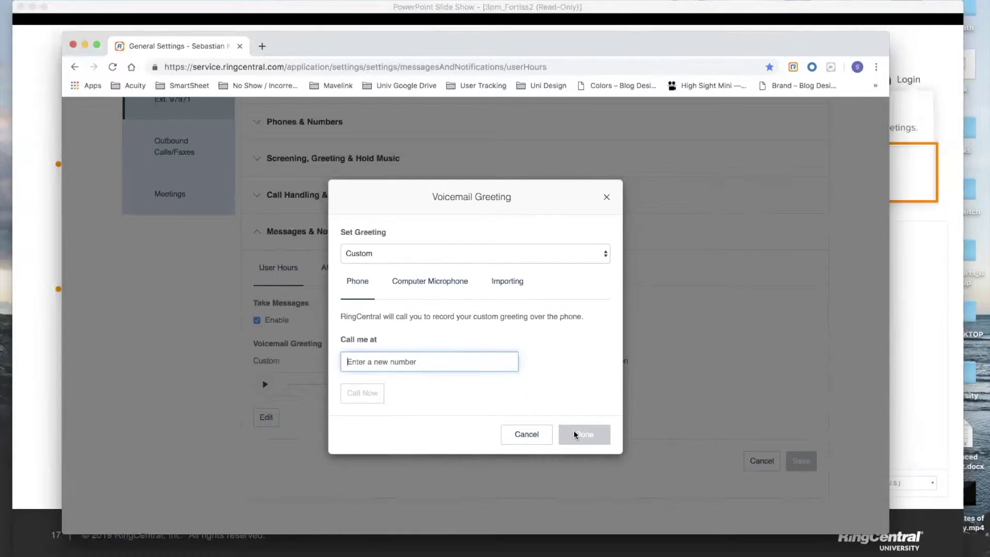
Step: Reopen the greeting editor and go from Computer Microphone to Importing a .WAV or .MP3 file
left_click(532, 432)
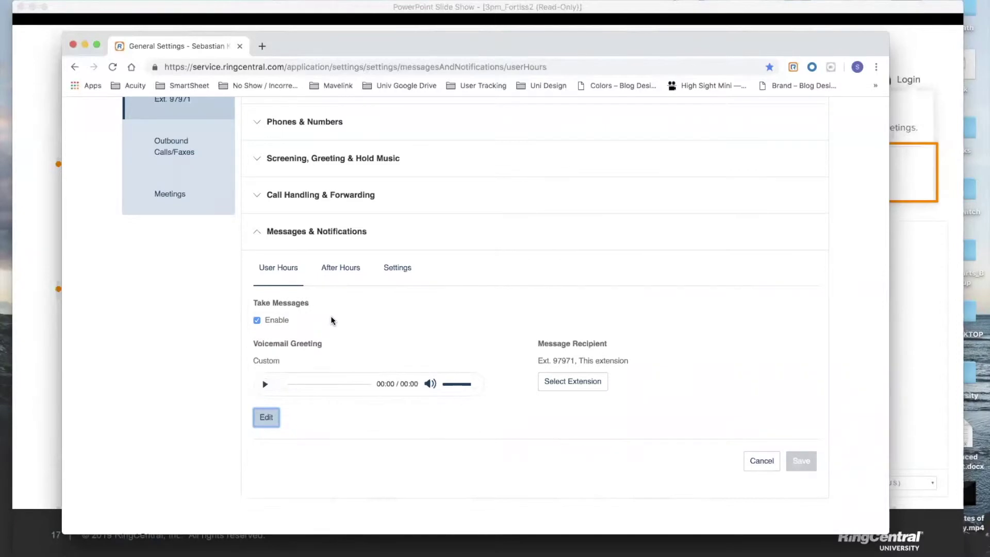
left_click(267, 417)
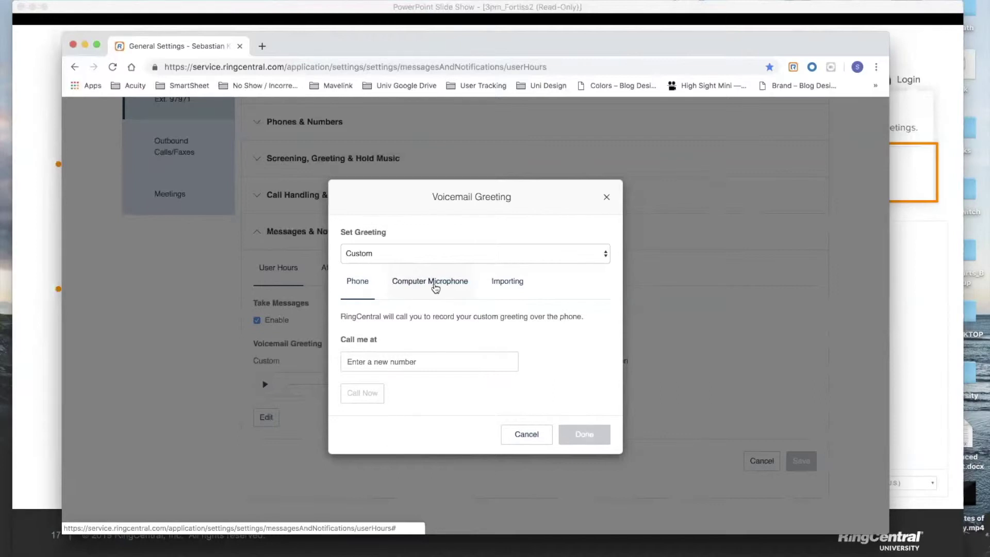
left_click(435, 282)
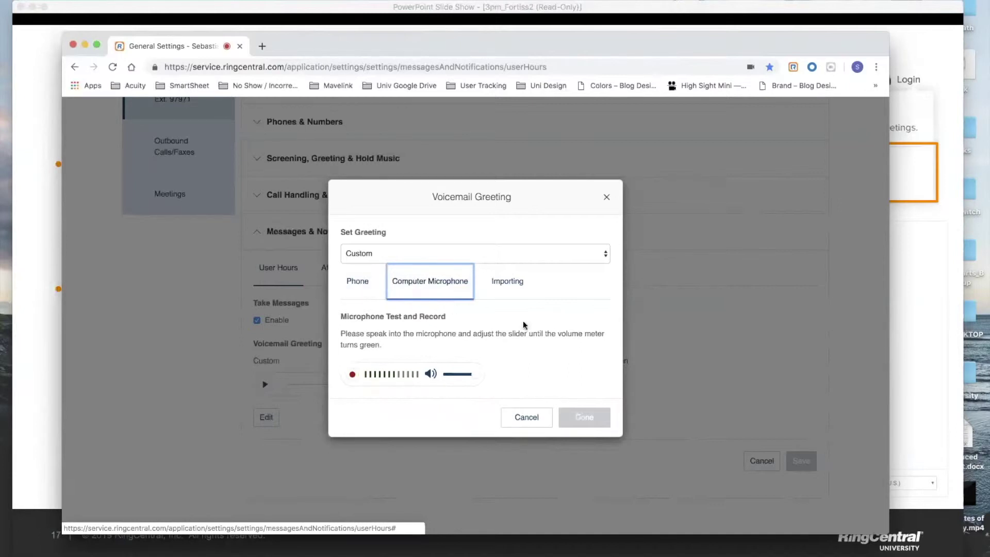
left_click(504, 290)
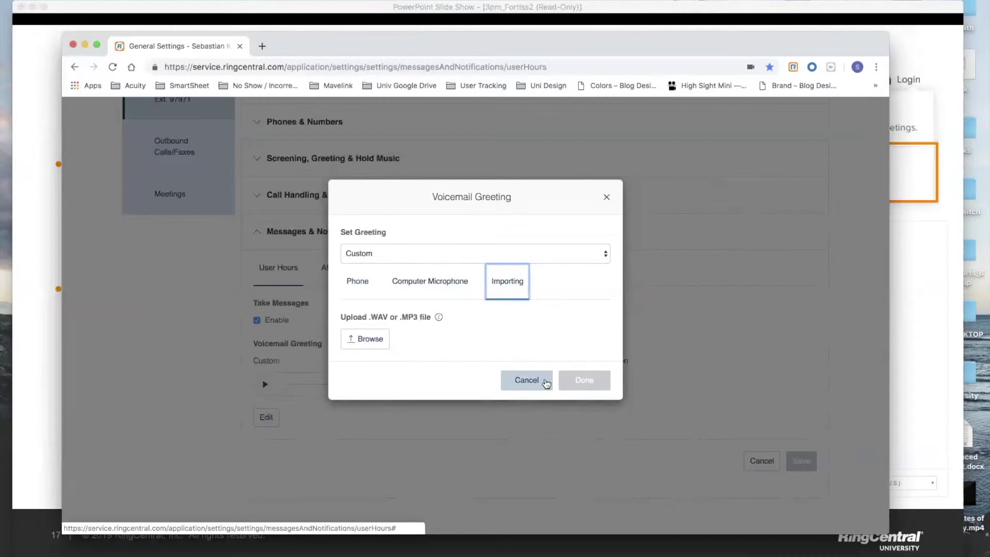
Step: Reopen the greeting editor and switch Set Greeting to Default
left_click(526, 380)
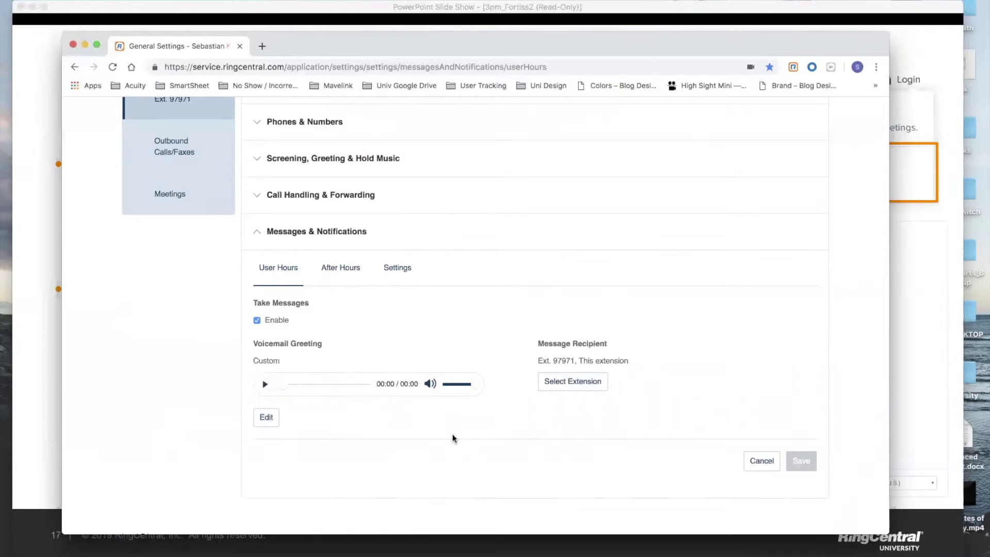
left_click(268, 419)
left_click(426, 250)
left_click(426, 243)
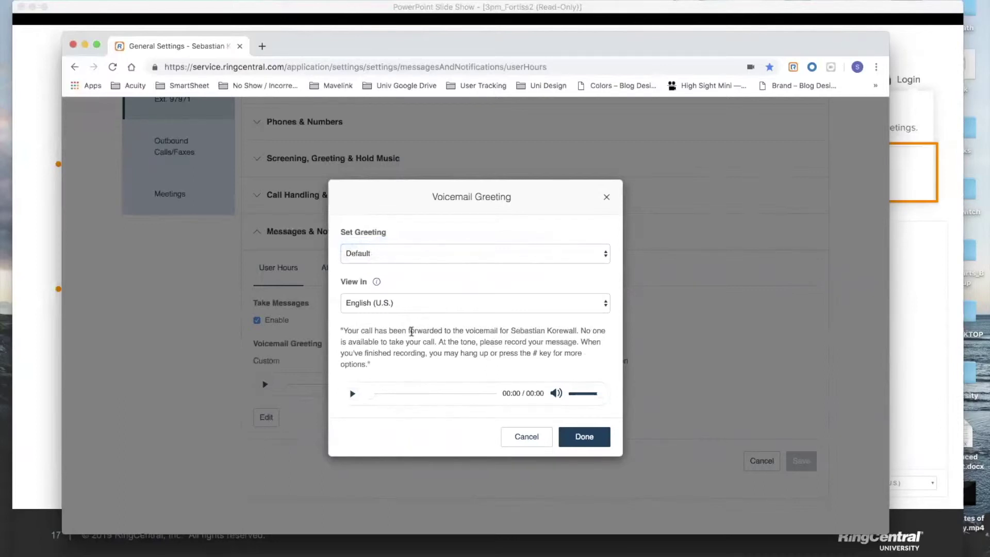
Step: Review the default greeting wording, then set the greeting back to Custom
left_click_drag(341, 331, 412, 365)
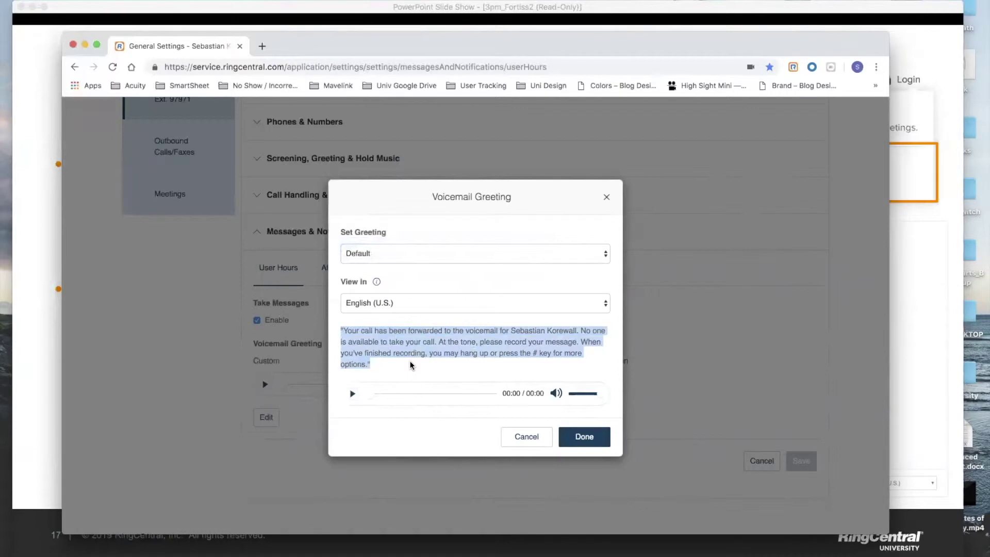
left_click(411, 365)
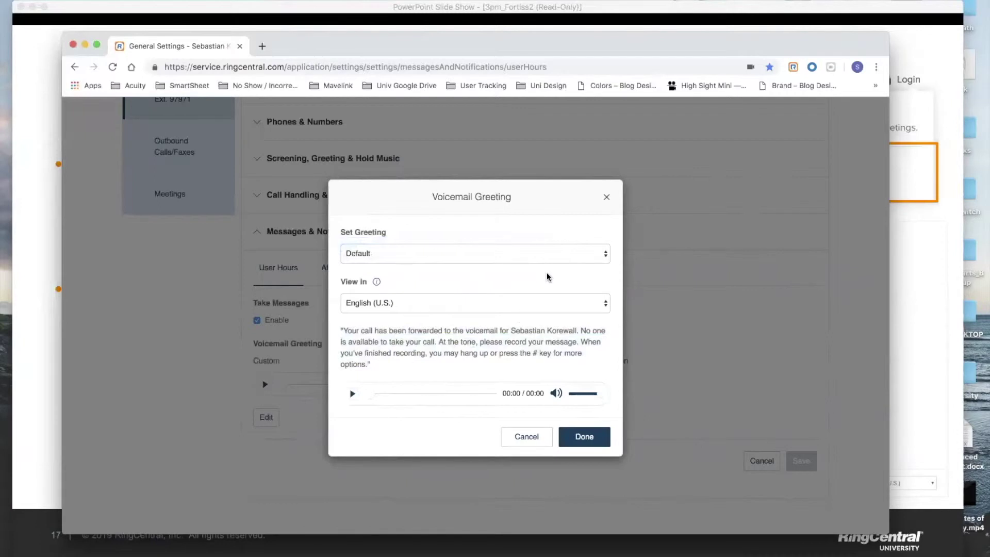
left_click(523, 250)
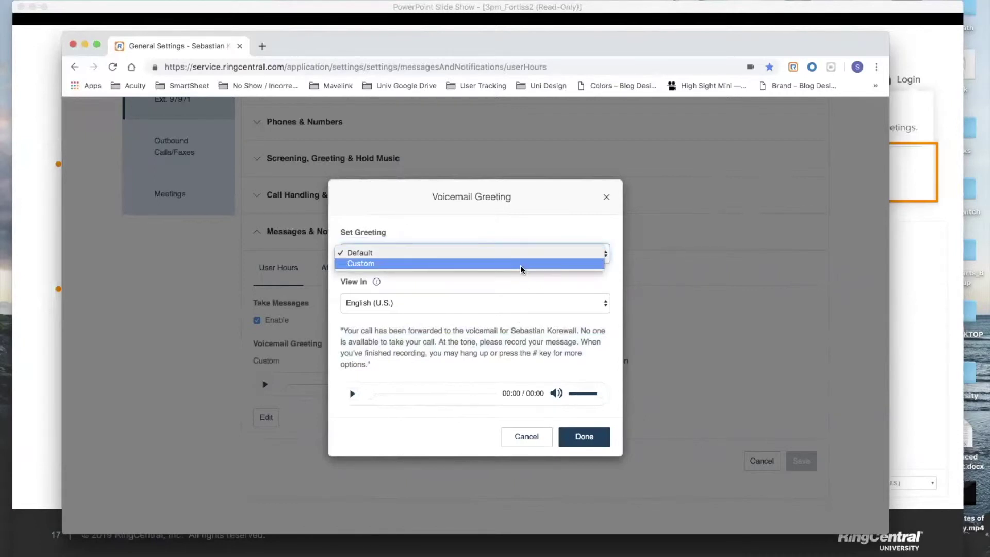
left_click(521, 265)
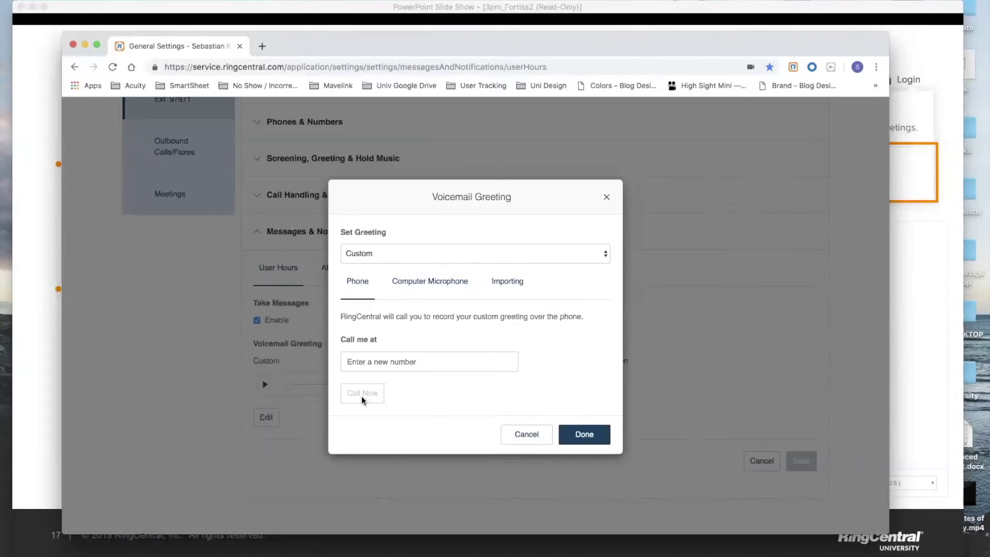
Step: Cancel the Voicemail Greeting dialog unchanged and collapse the Messages & Notifications section
left_click(535, 437)
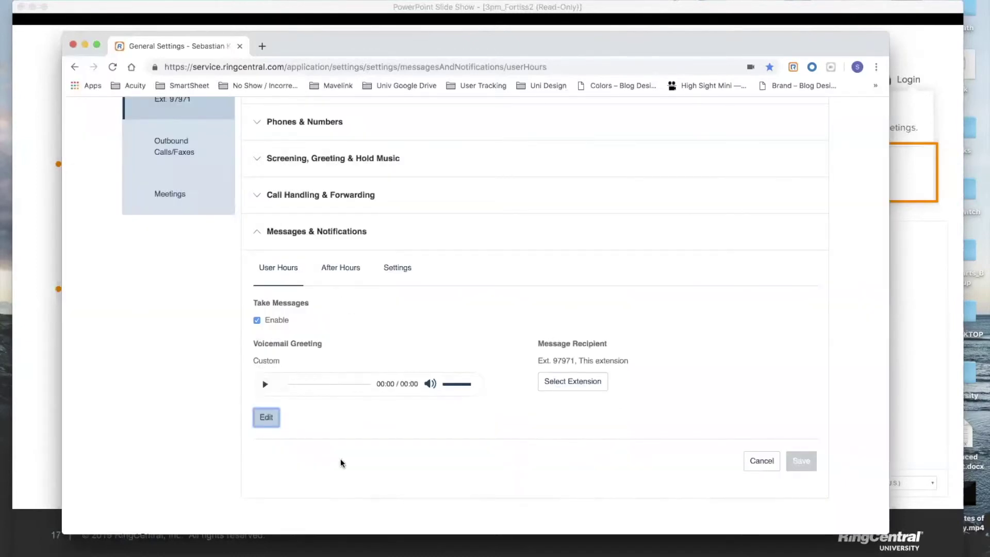
left_click_drag(252, 360, 289, 360)
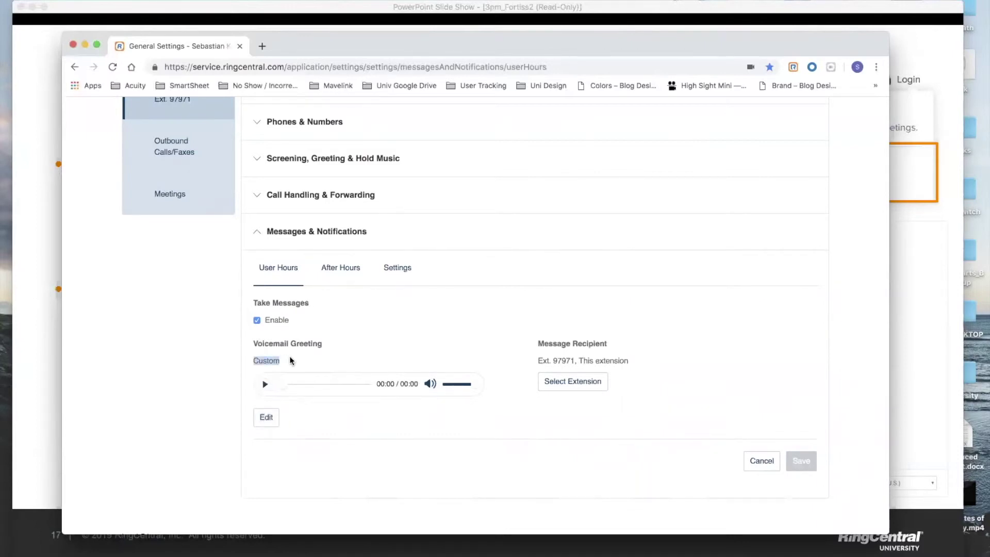
left_click(289, 361)
left_click(307, 236)
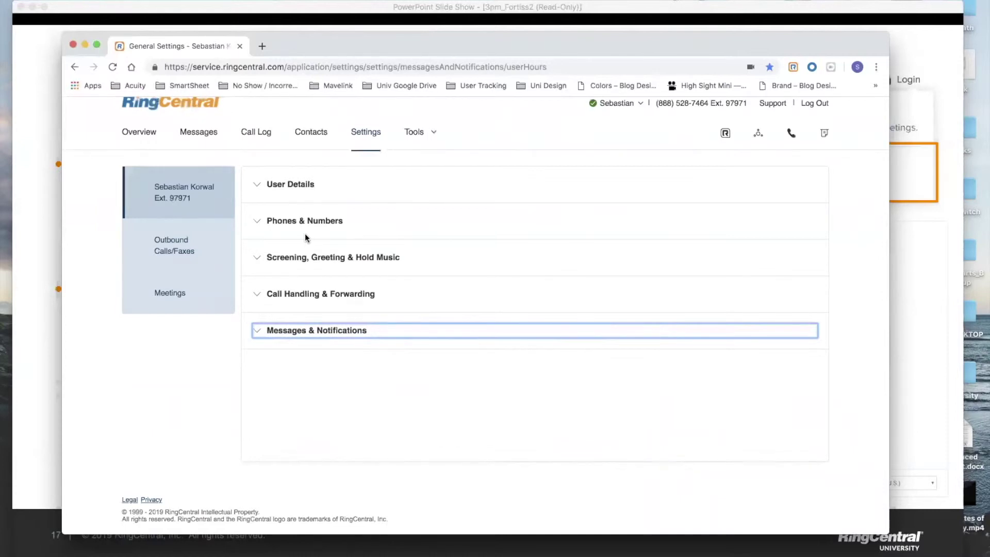
left_click(313, 295)
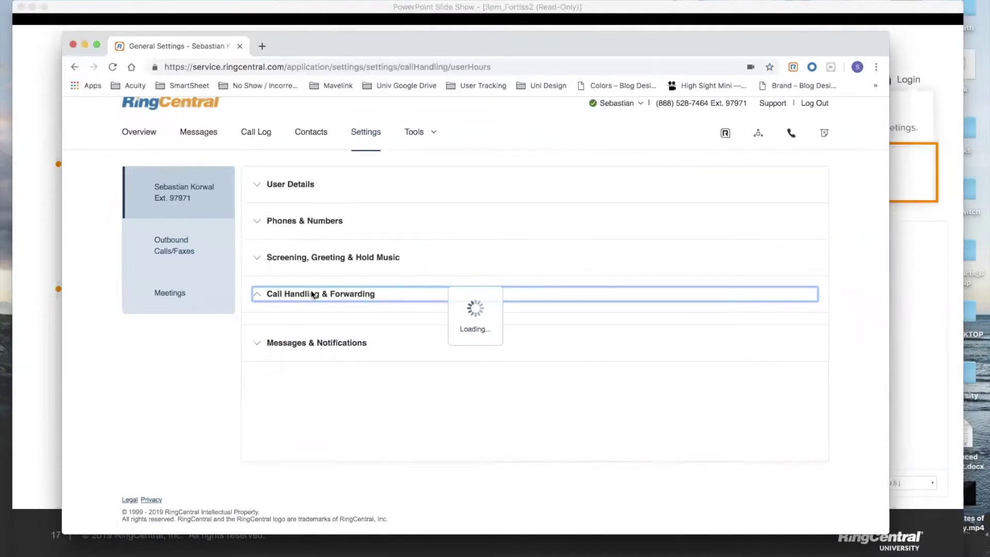
scroll(311, 294, "down", 3)
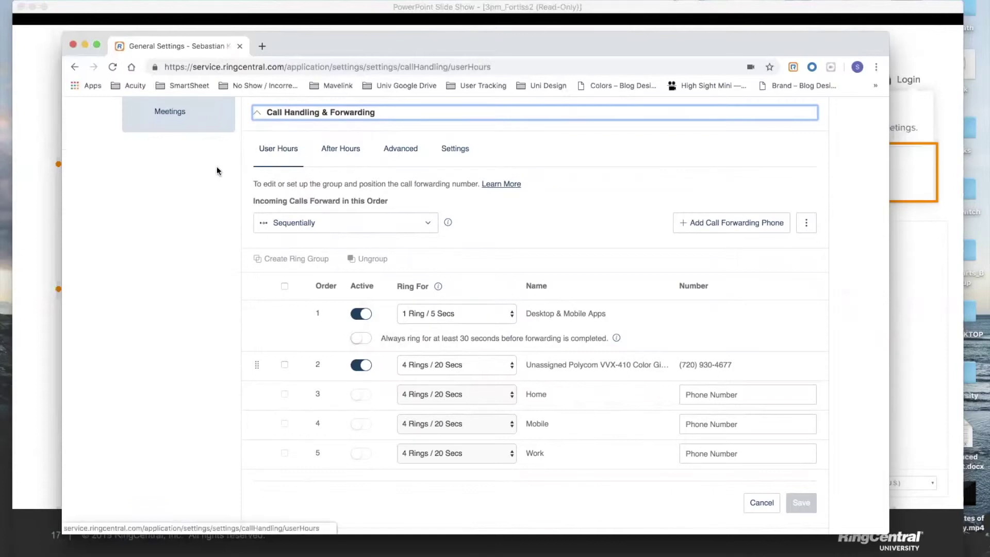
left_click(256, 227)
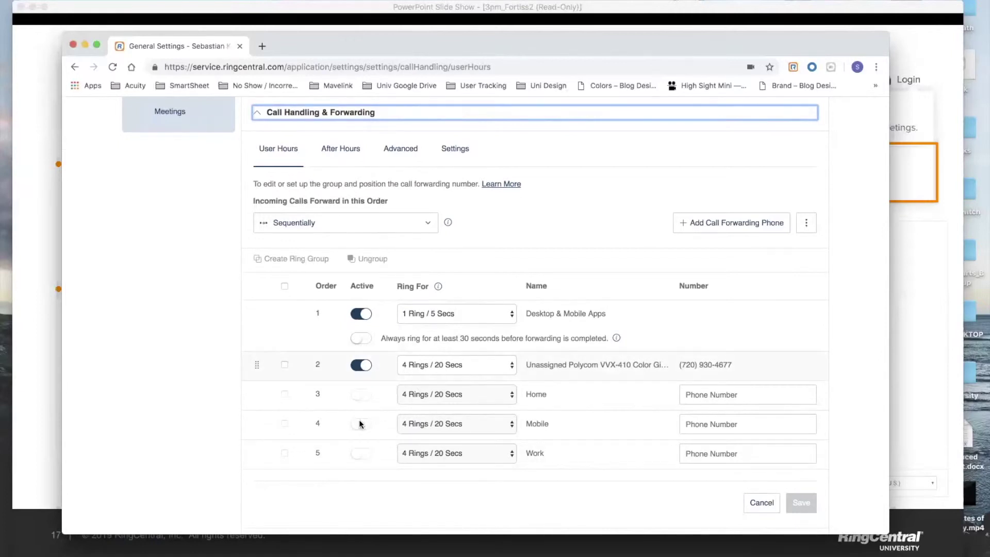
scroll(453, 400, "down", 5)
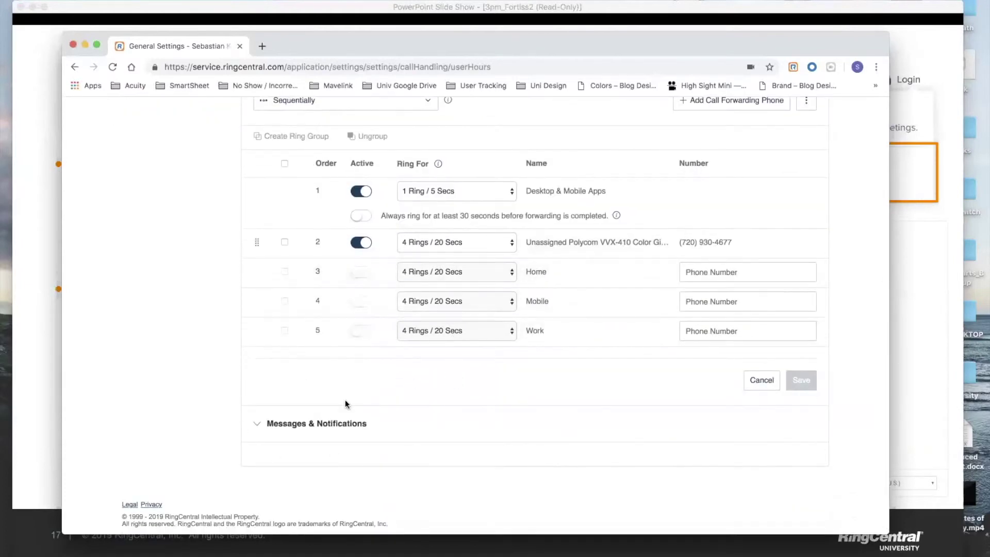
scroll(329, 446, "up", 5)
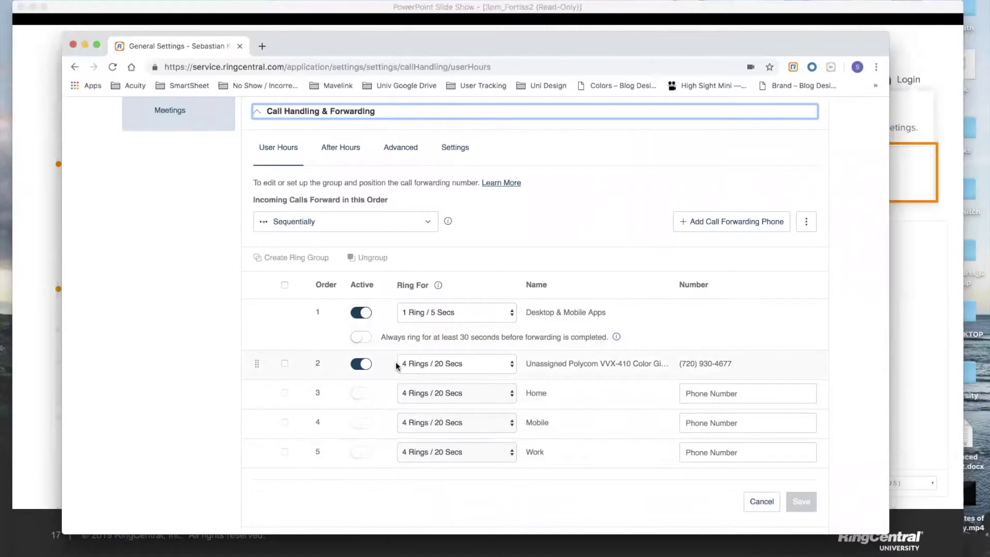
left_click(478, 310)
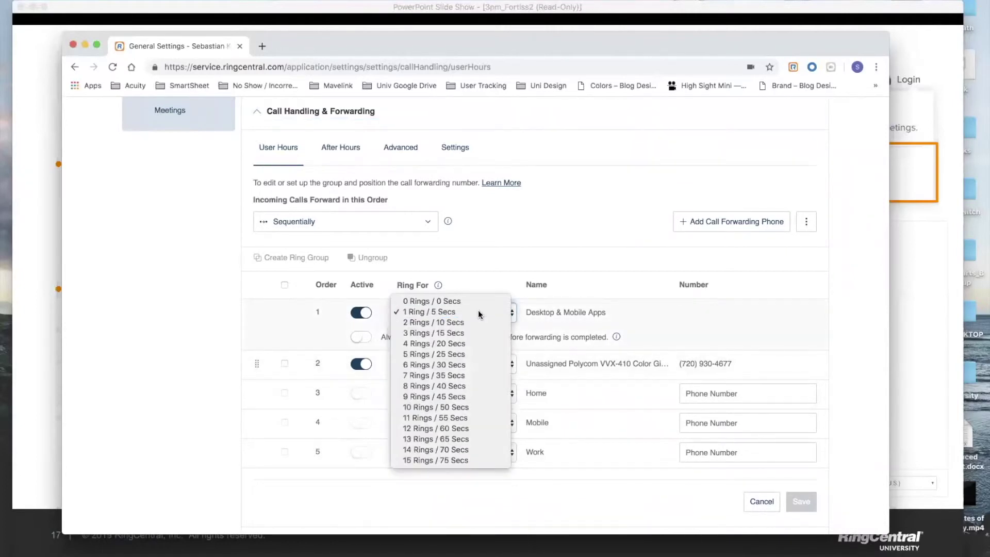
left_click(478, 311)
left_click(187, 361)
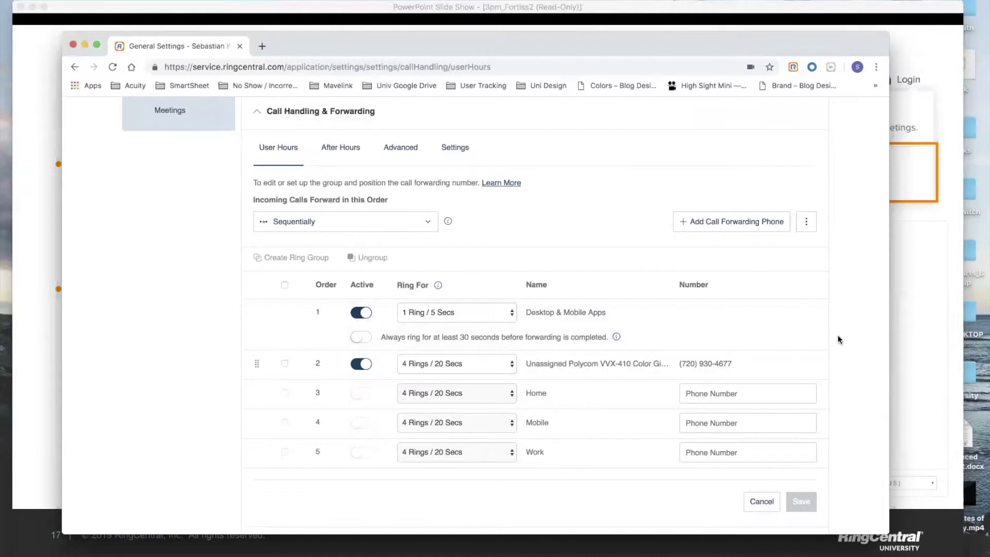
Step: Insert a blank sixth call forwarding phone row at 4 Rings / 20 Secs
scroll(838, 340, "down", 1)
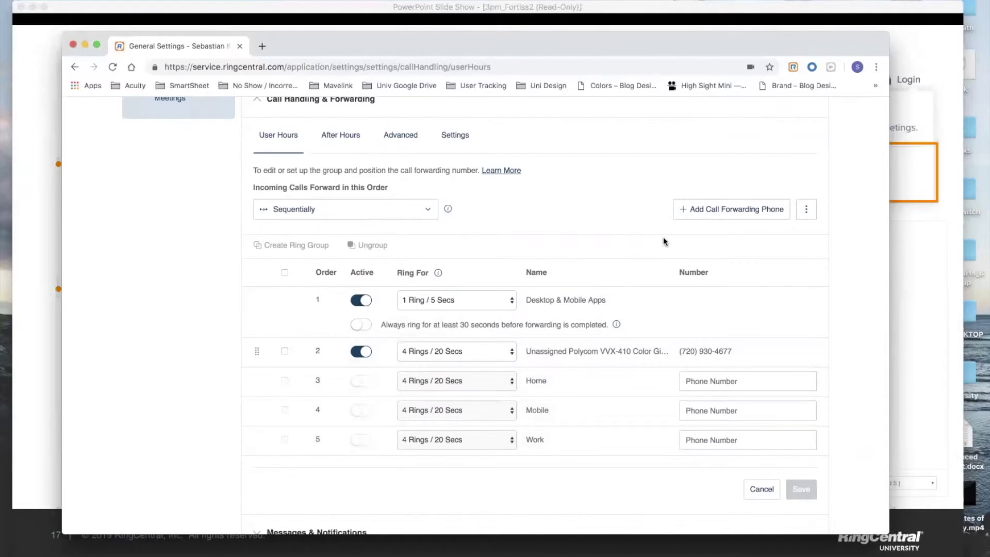
left_click(729, 220)
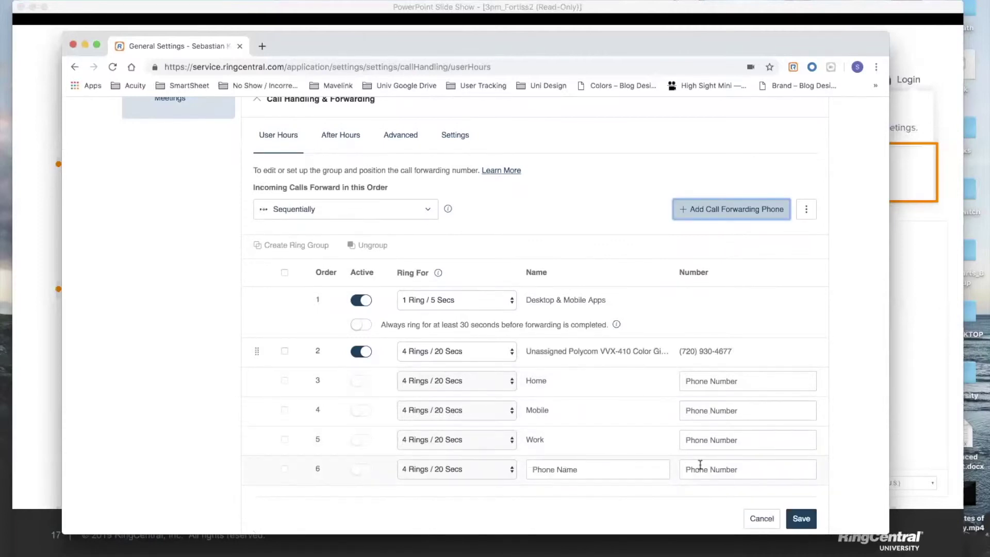
Step: Forward to another user's phones: search the colleague by name and add their VVX500 desk phone
left_click(842, 326)
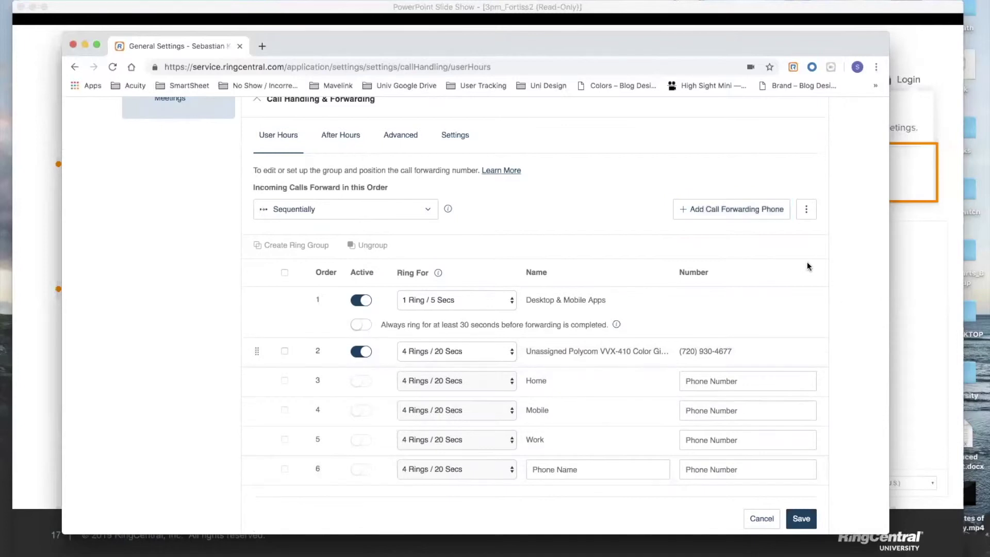
left_click(812, 218)
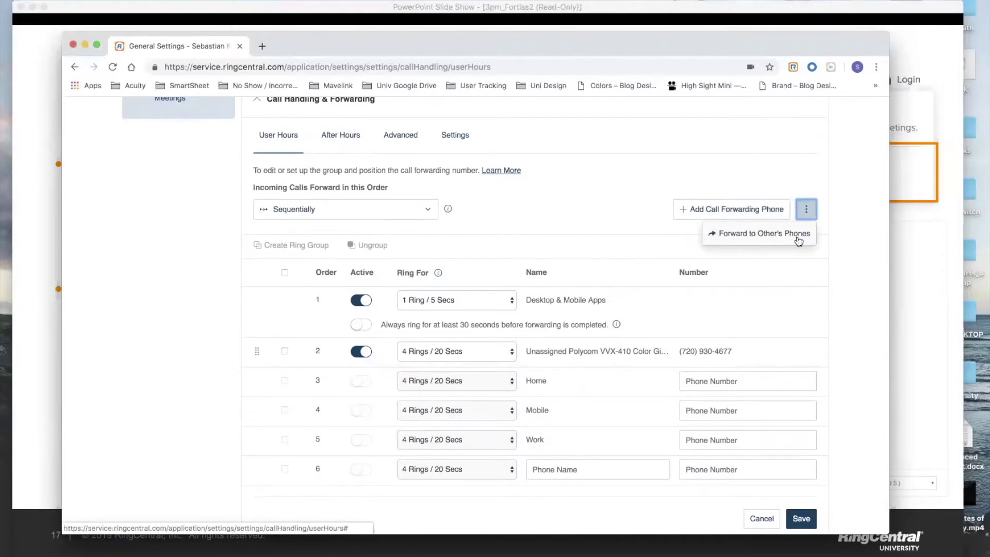
left_click(798, 238)
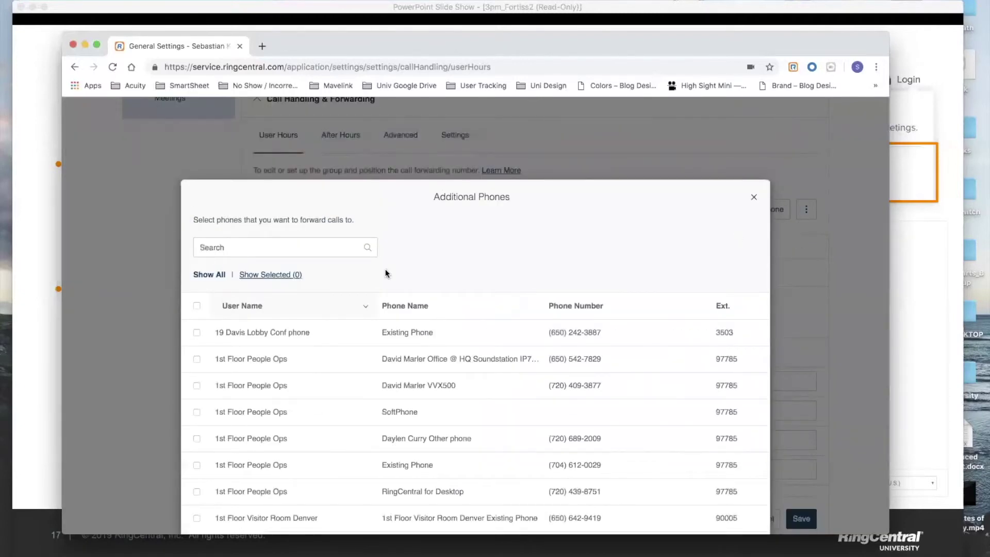
left_click(310, 247)
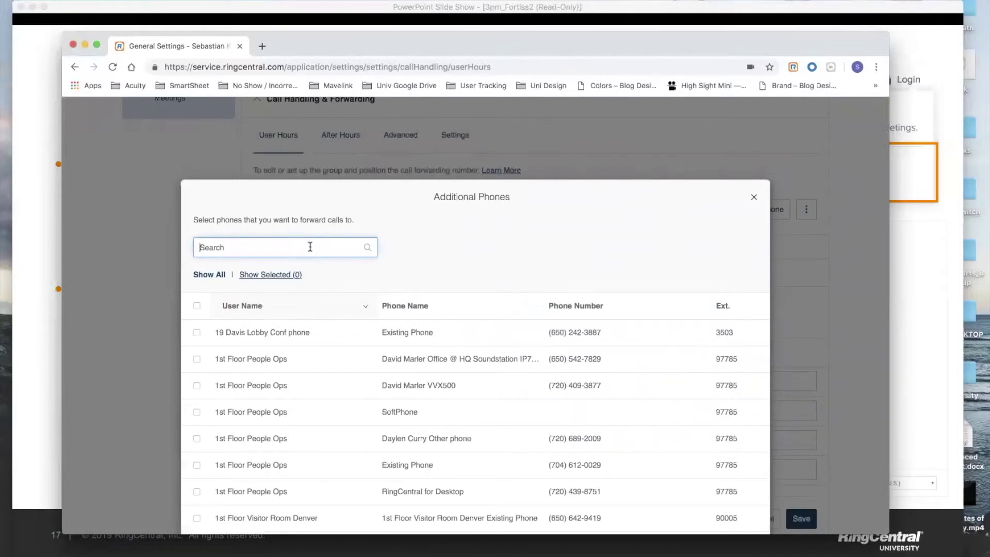
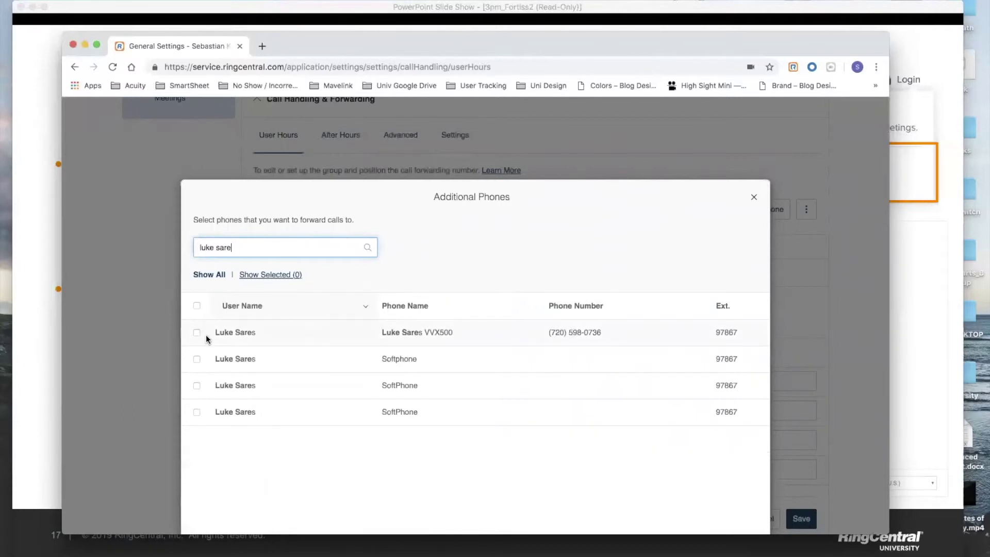
left_click(196, 333)
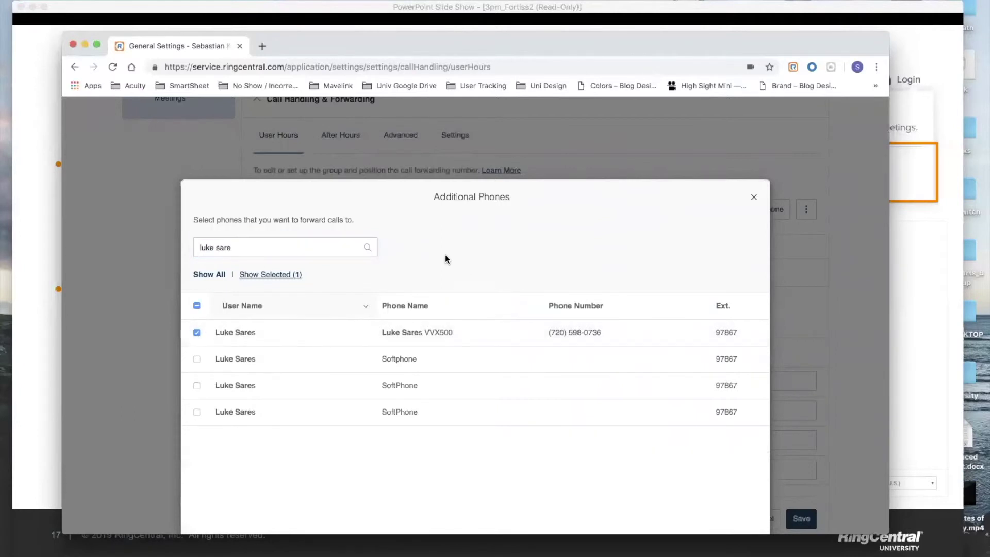
scroll(542, 257, "down", 3)
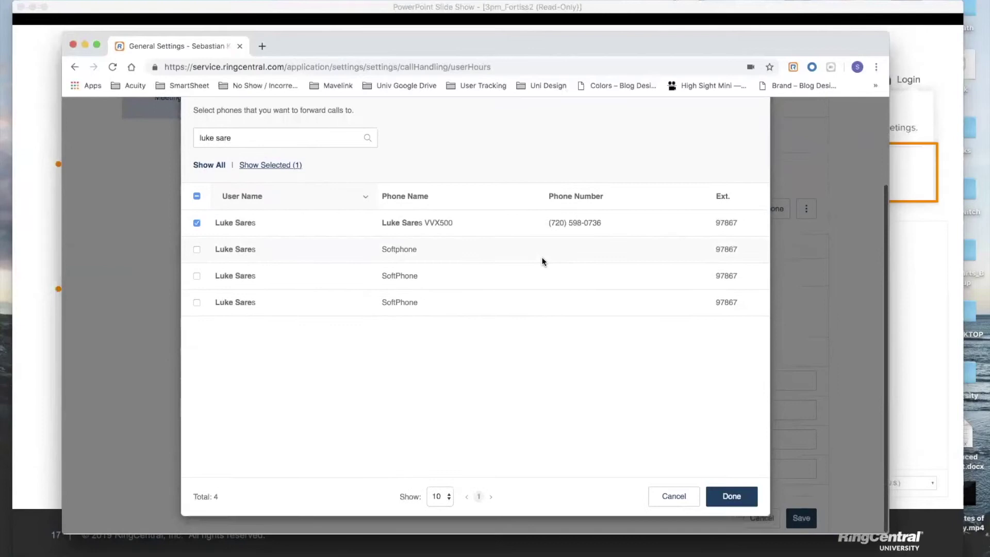
left_click(735, 495)
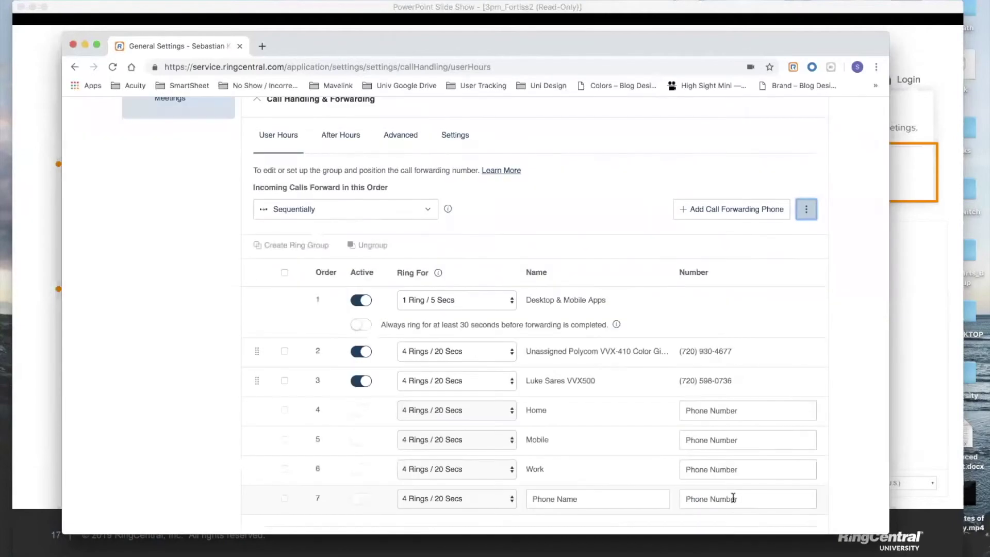
Step: Save the User Hours forwarding order now including the colleague's VVX500 desk phone
left_click(870, 350)
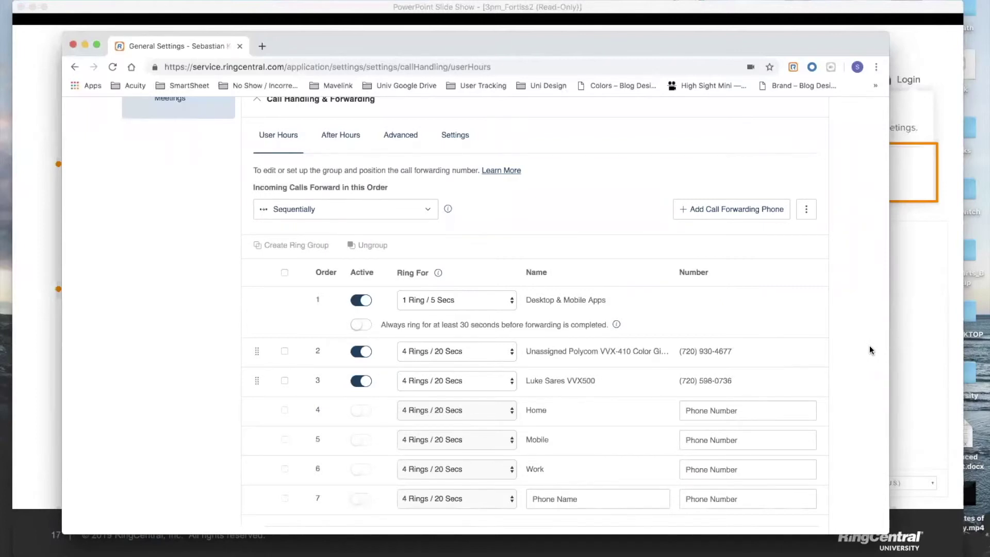
scroll(870, 351, "down", 1)
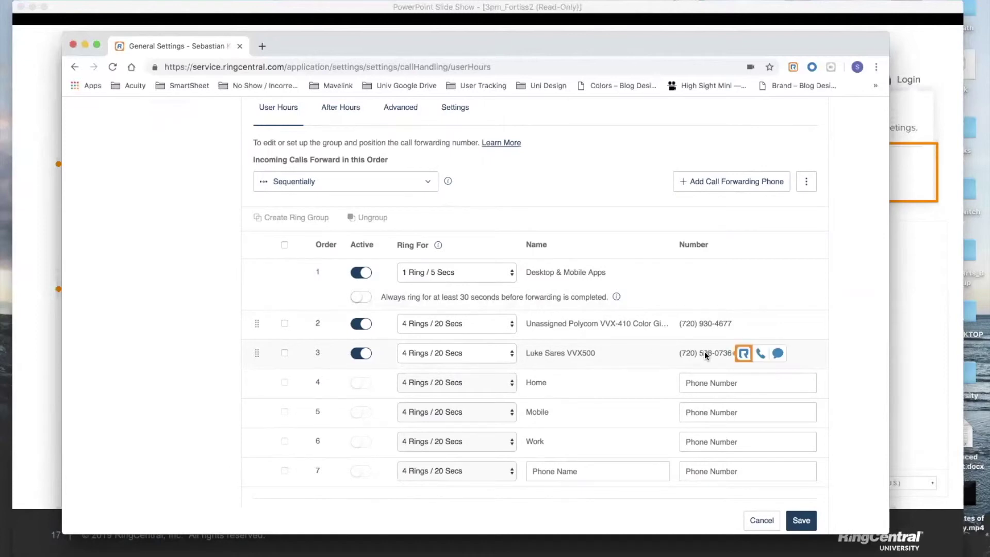
scroll(704, 346, "down", 1)
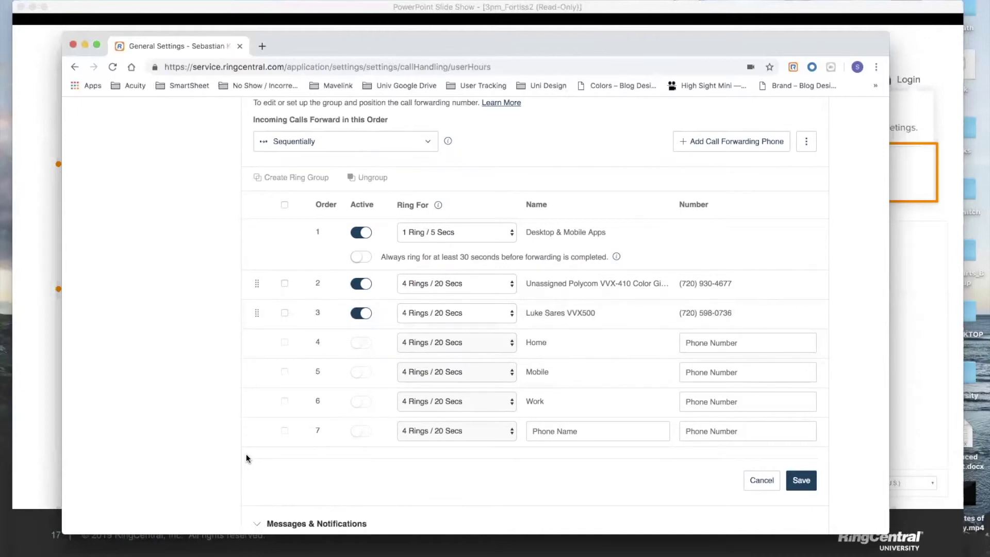
scroll(246, 457, "down", 1)
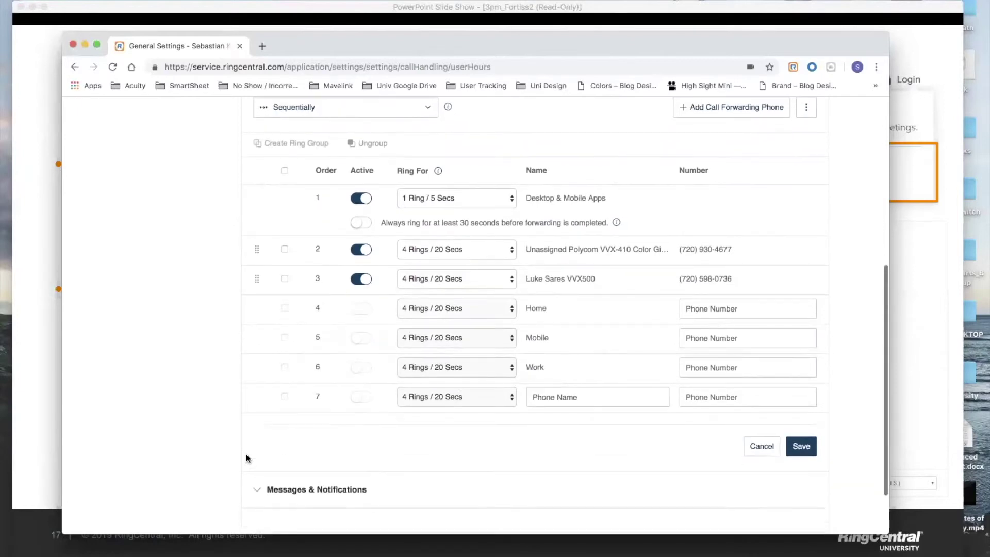
left_click(802, 446)
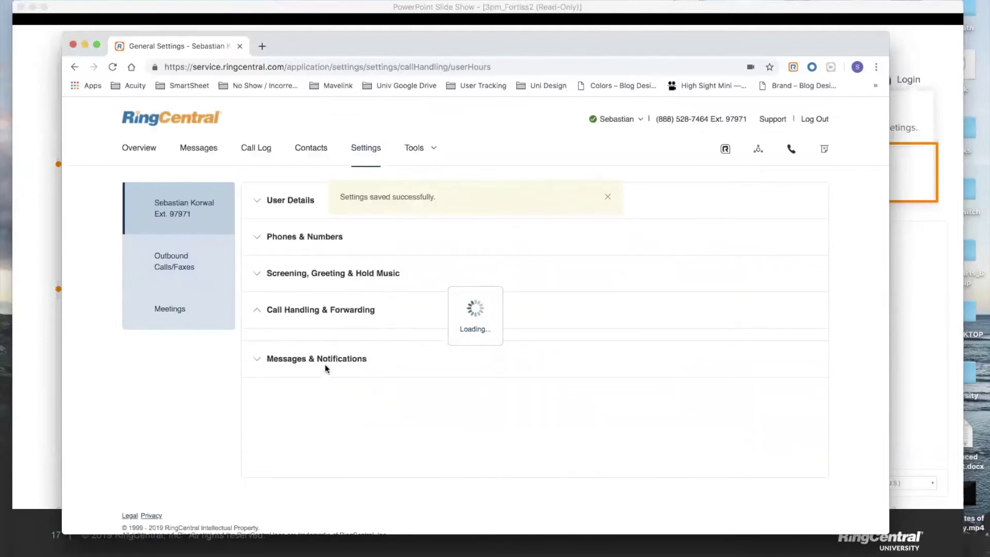
scroll(338, 392, "down", 10)
left_click(329, 417)
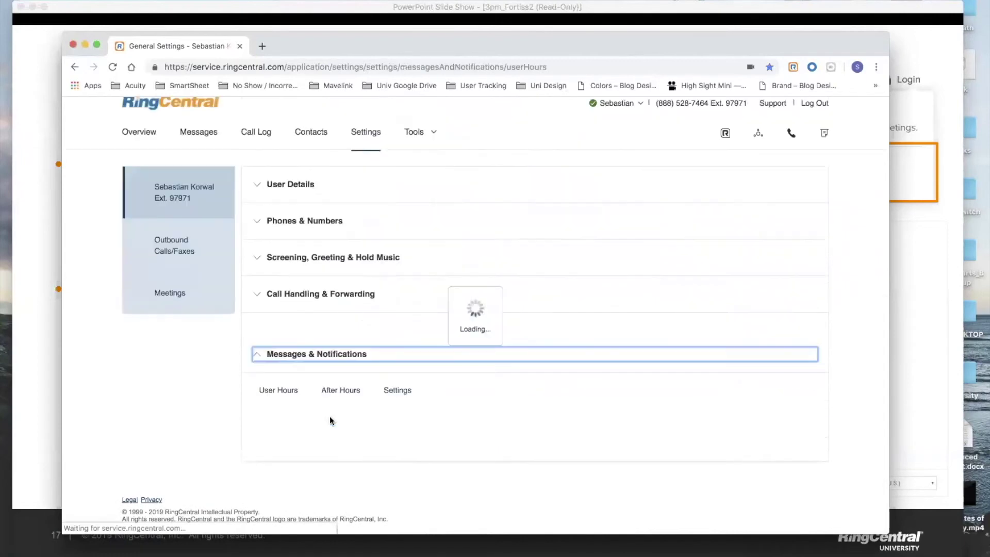
scroll(688, 427, "down", 2)
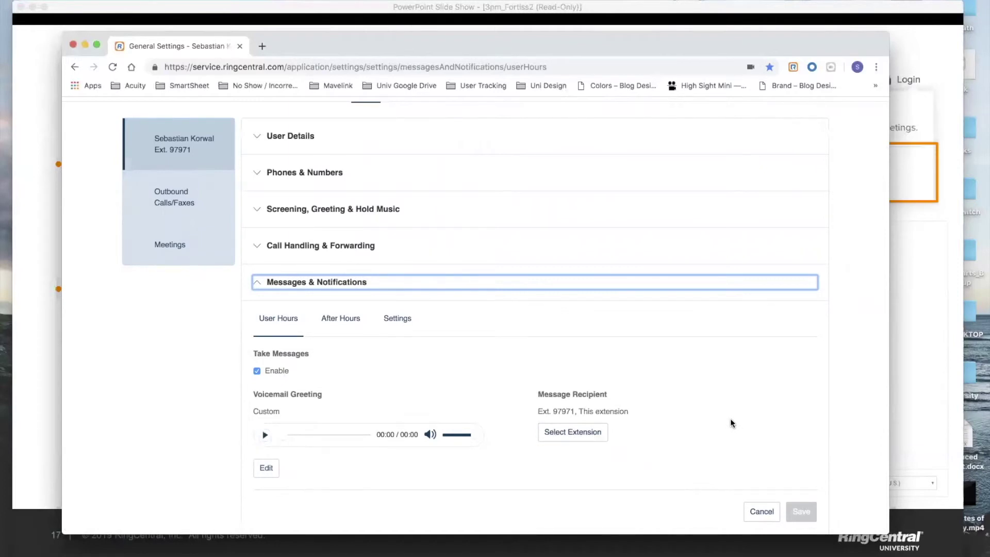
left_click(400, 285)
left_click(361, 291)
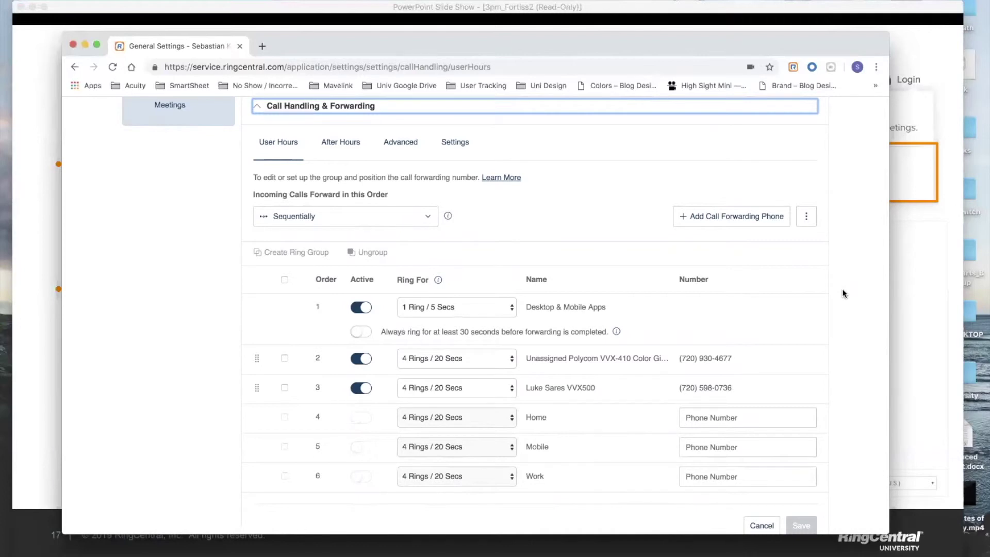
Step: Turn off forwarding to the unassigned Polycom phone and Desktop & Mobile Apps, then save
scroll(843, 293, "down", 1)
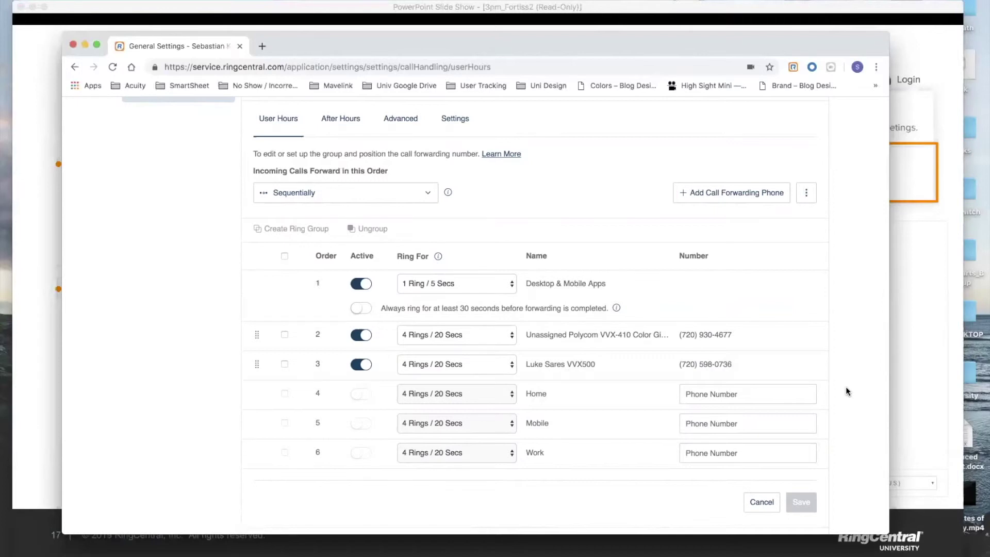
left_click(361, 335)
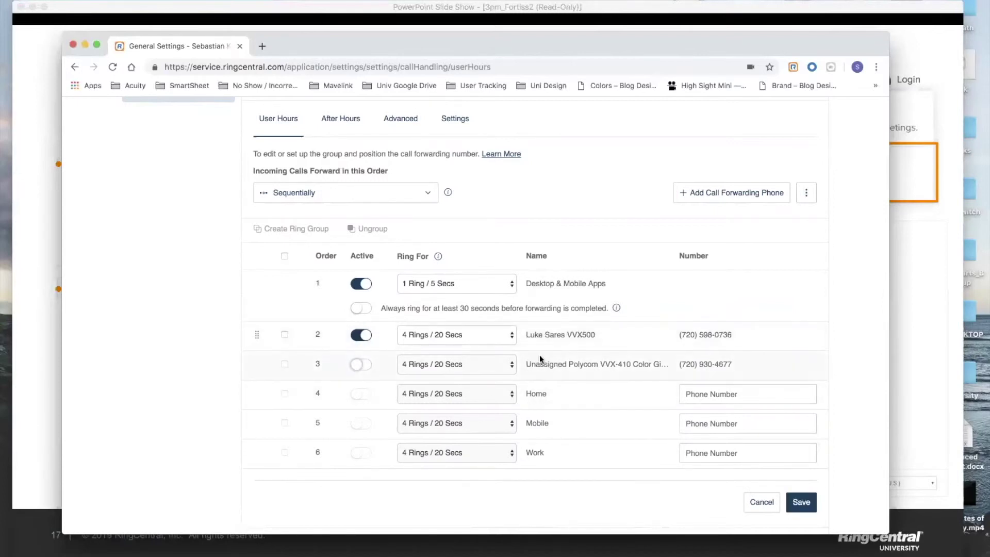
left_click(362, 281)
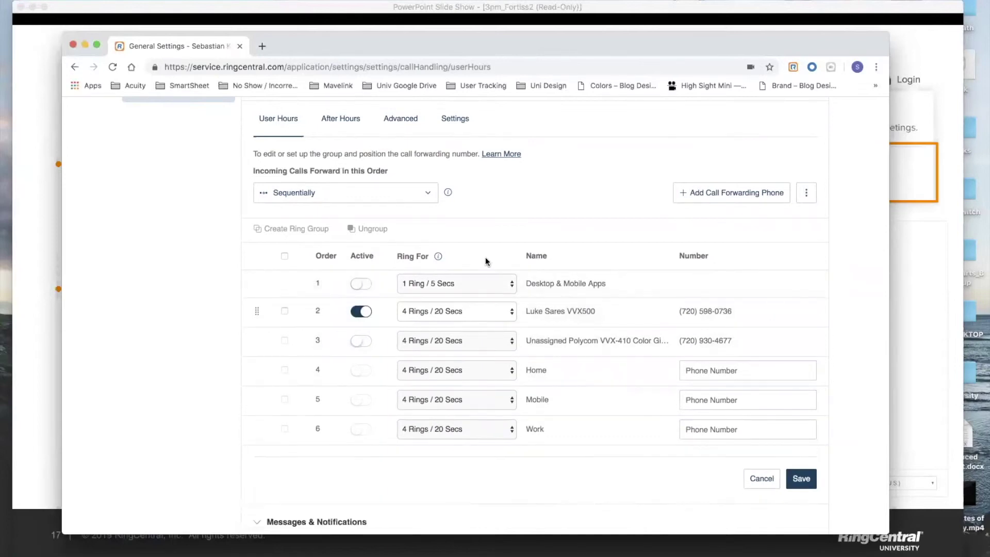
left_click(802, 478)
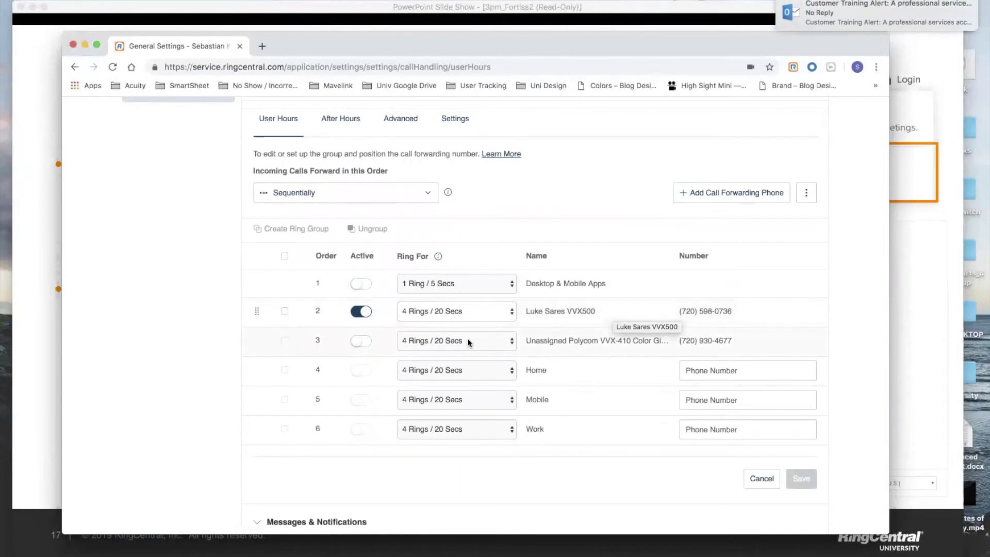
Step: Activate Desktop & Mobile Apps and the Polycom VVX-410, disable the VVX500, and save
scroll(480, 325, "down", 3)
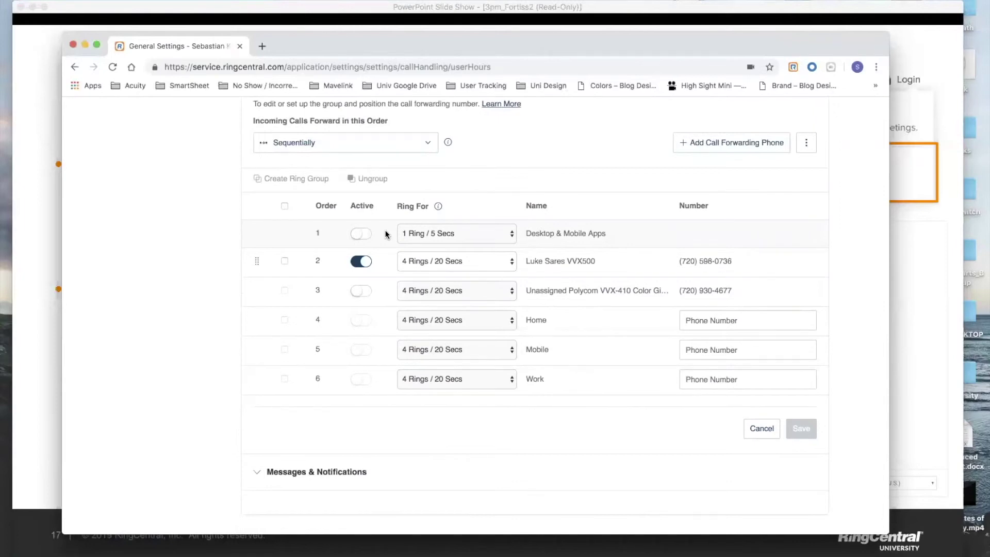
left_click(356, 290)
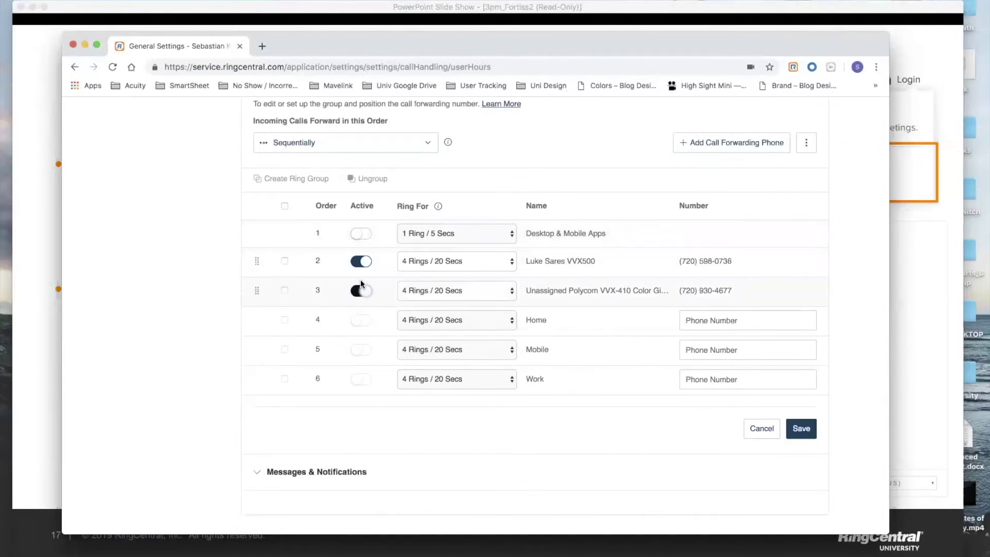
left_click(364, 235)
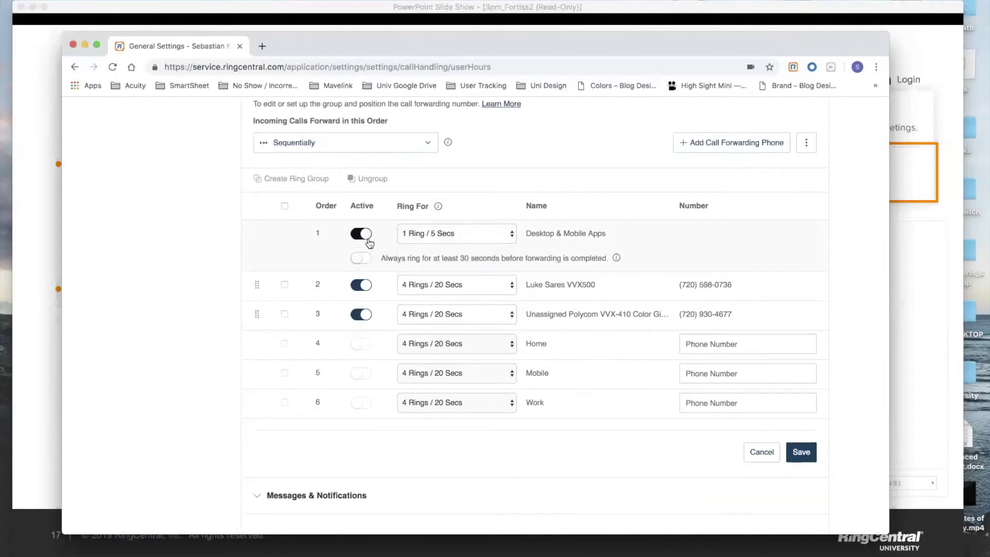
left_click(364, 287)
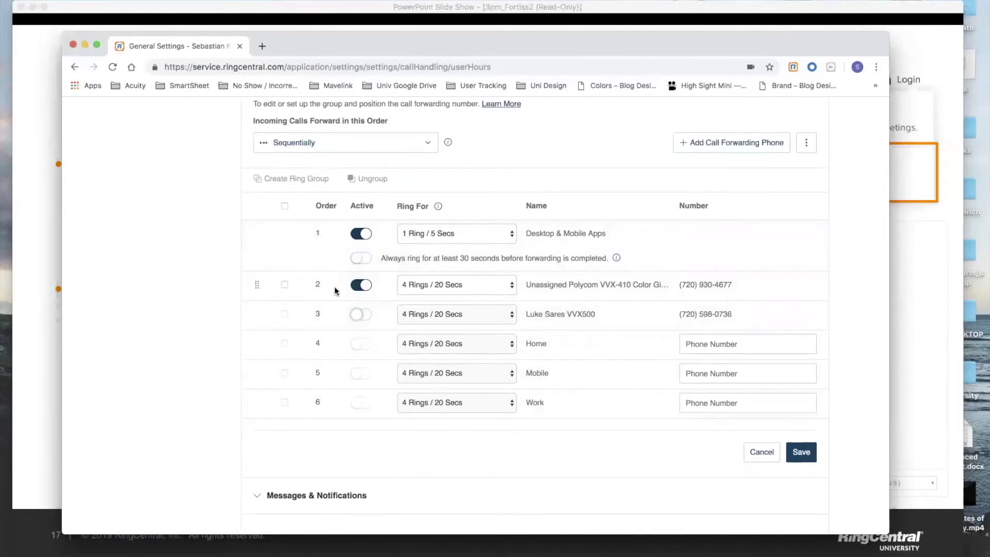
left_click(803, 453)
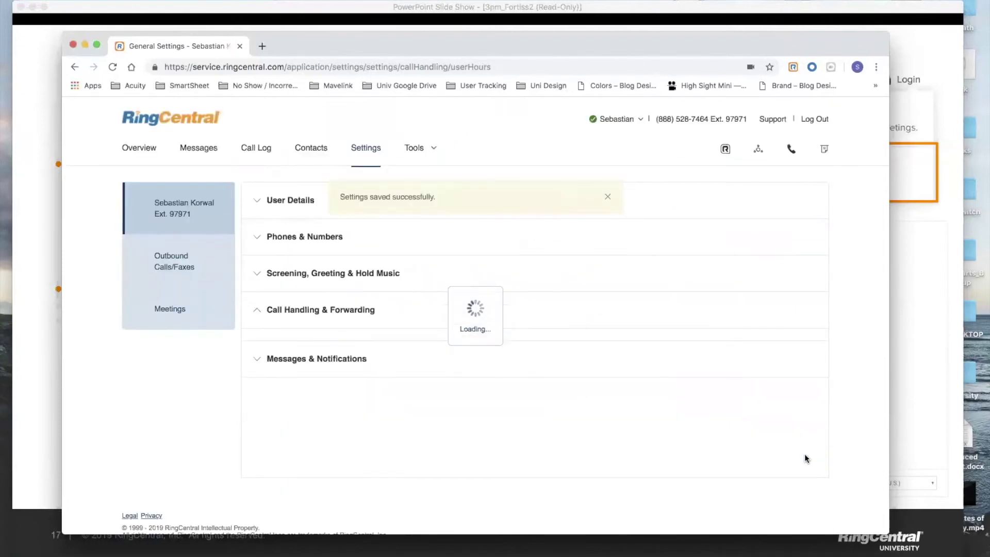
scroll(805, 454, "down", 5)
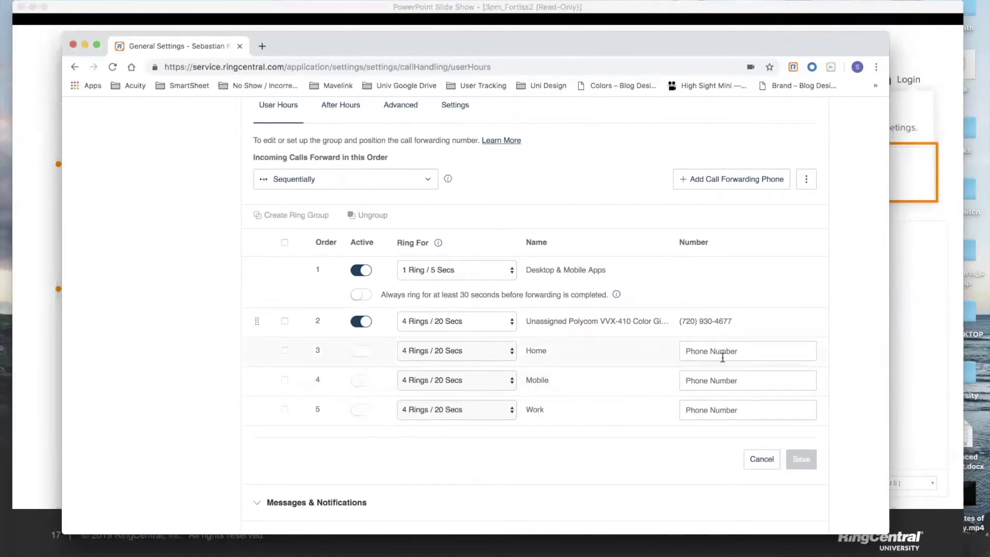
left_click(711, 351)
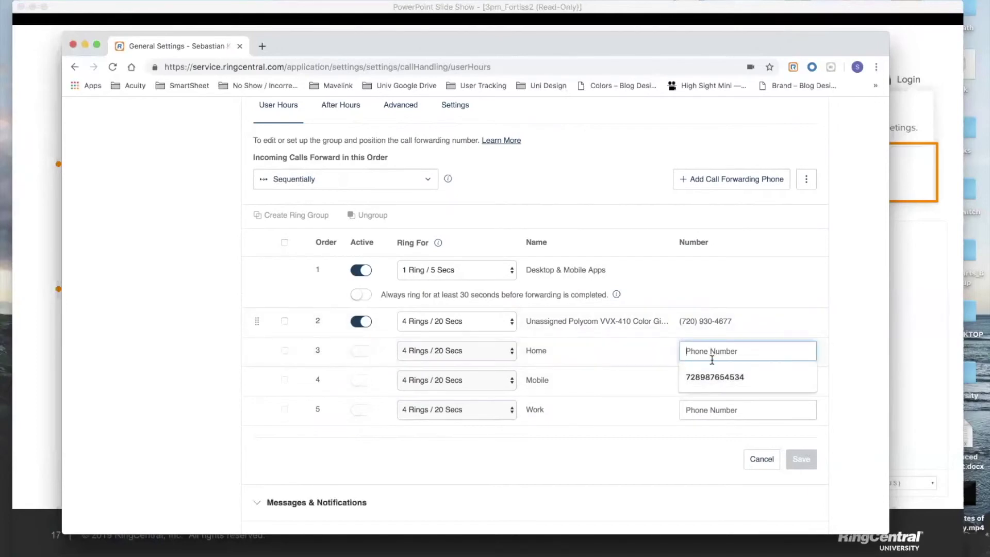
left_click(846, 339)
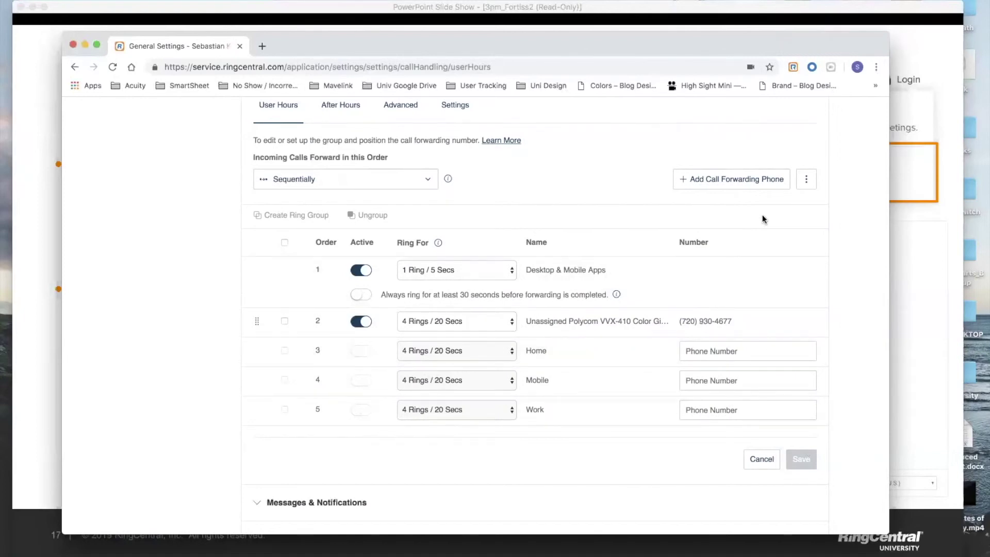
left_click(705, 188)
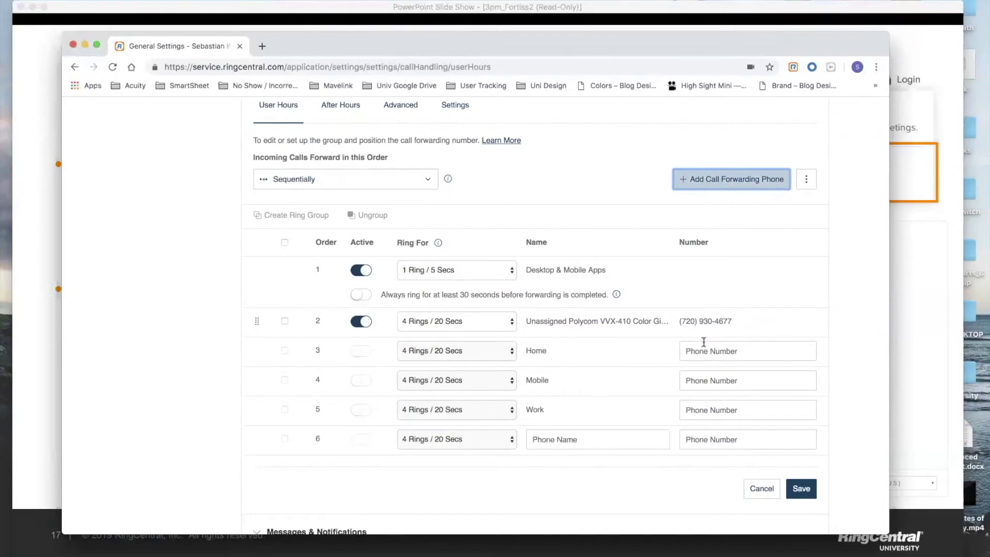
left_click(587, 443)
type("Grandma")
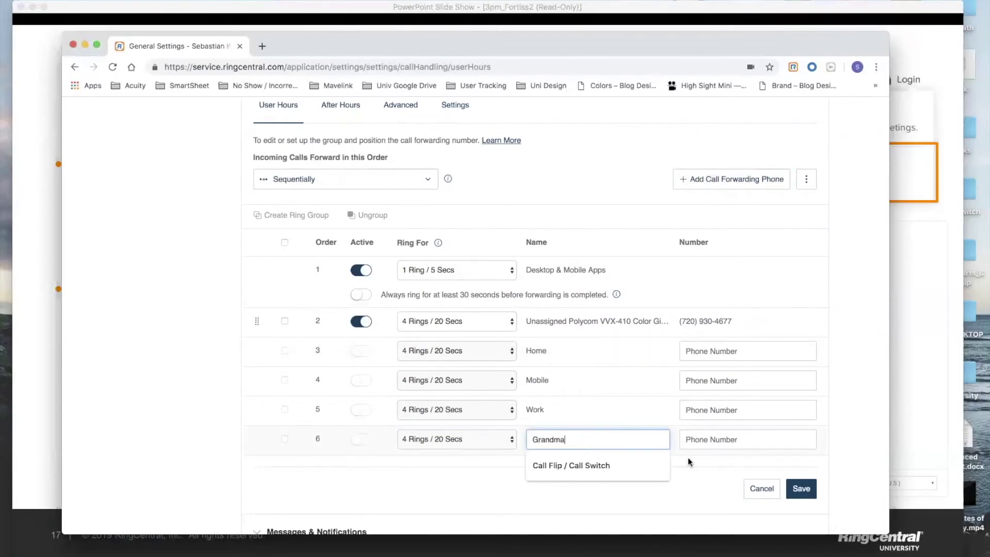
left_click(714, 446)
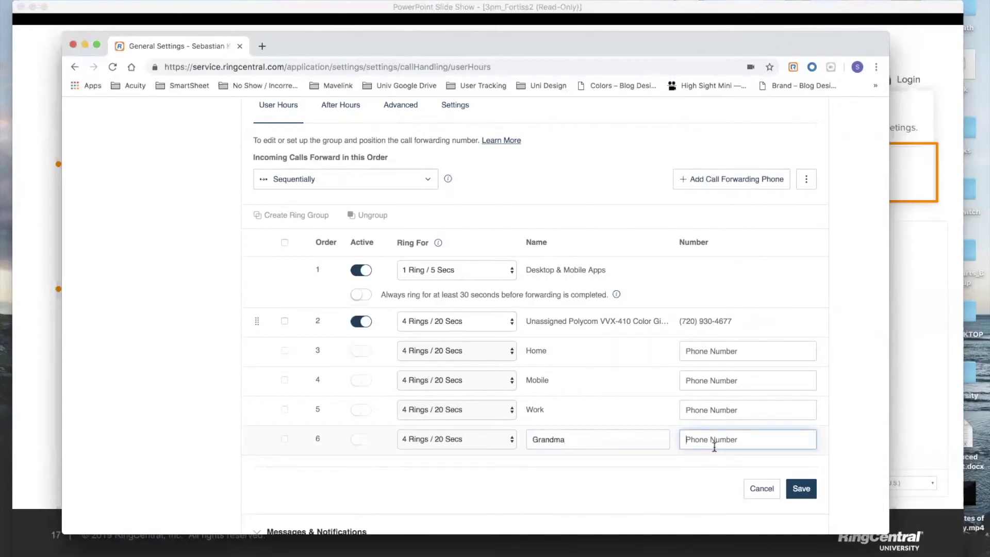
key("Tab")
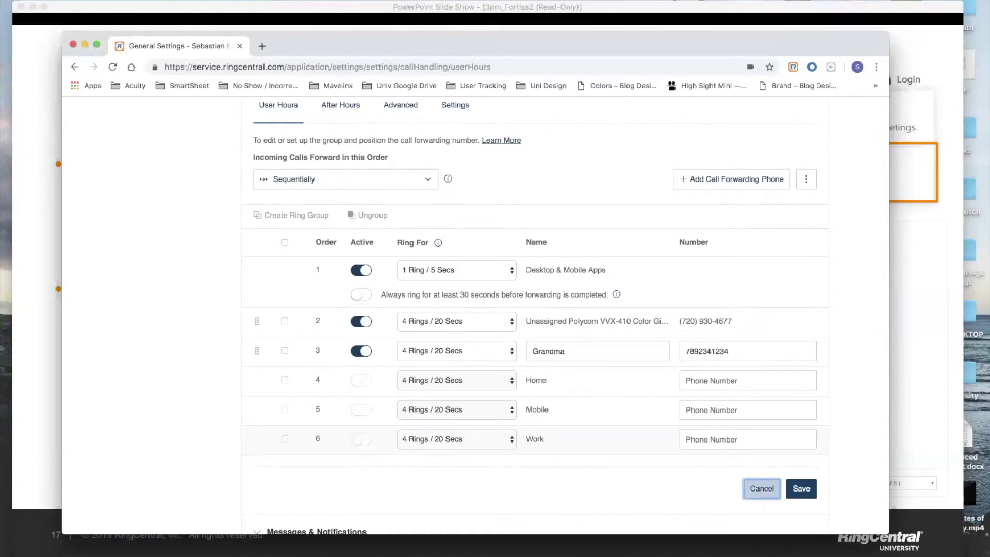
Step: Clear the Grandma entry's number and name, then save the forwarding settings
double_click(736, 351)
key("BackSpace")
left_click(586, 345)
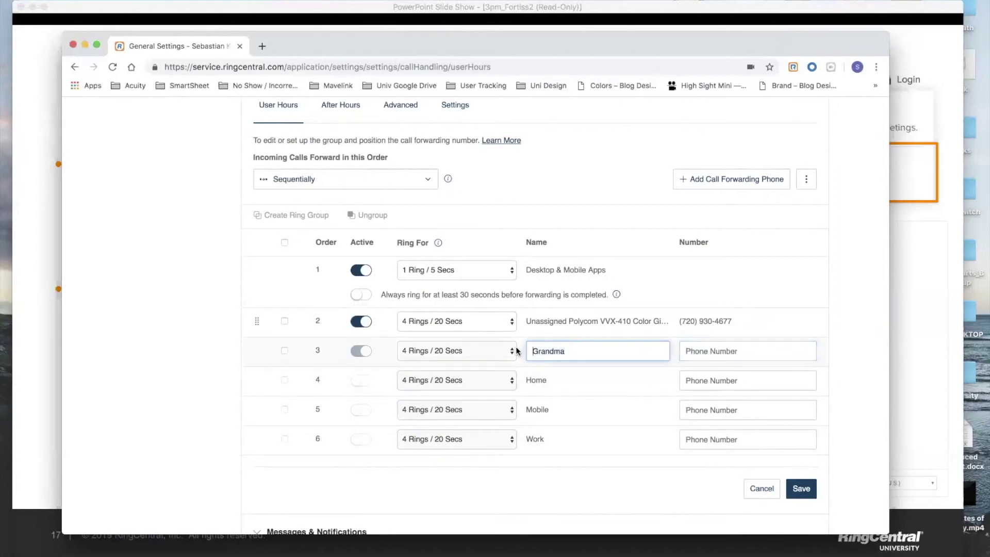
key("super+a")
key("BackSpace")
left_click(801, 494)
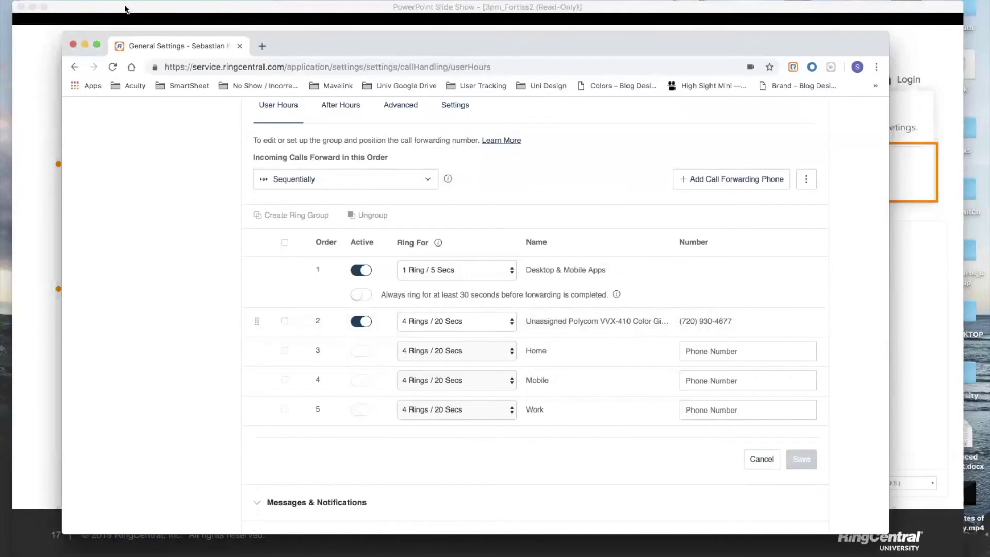
Step: Close the admin portal browser window and advance the slideshow to the next slide
left_click(74, 45)
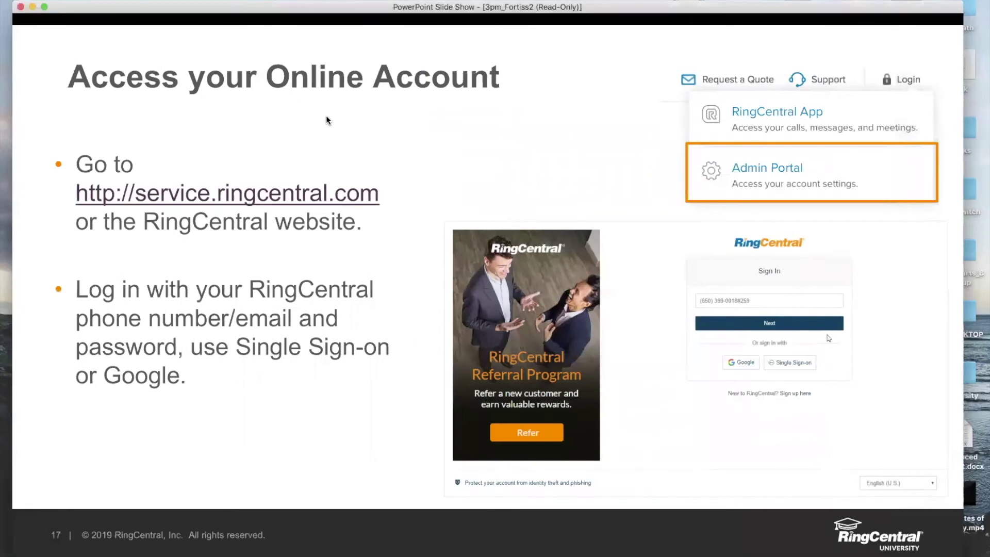
key("Right")
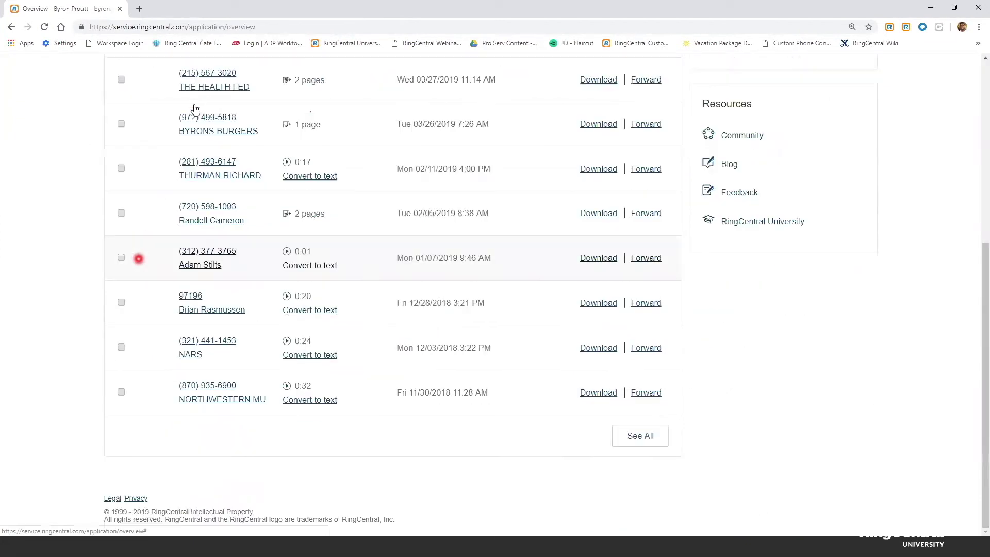
Step: Open the Messages inbox listing the received faxes and voicemails
scroll(195, 110, "down", 6)
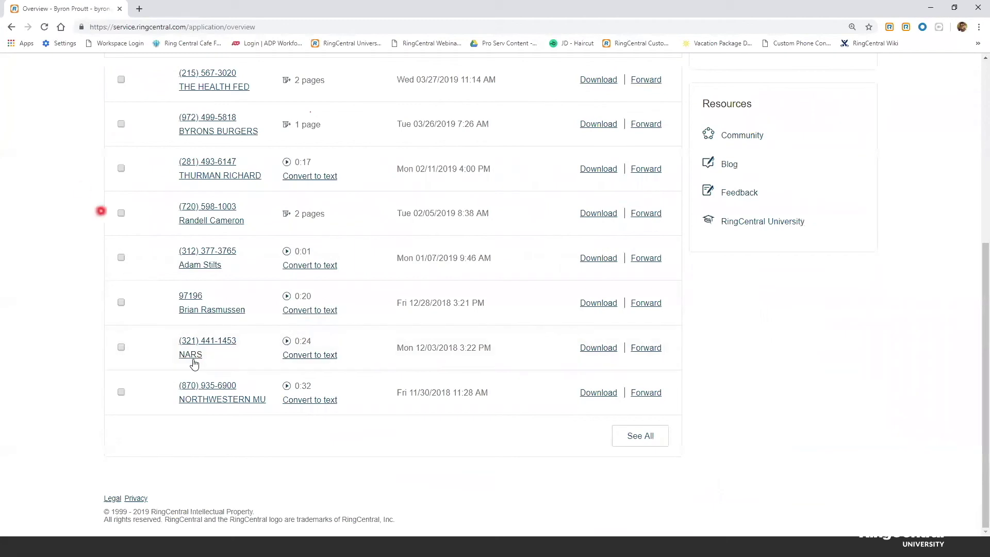
scroll(194, 364, "up", 6)
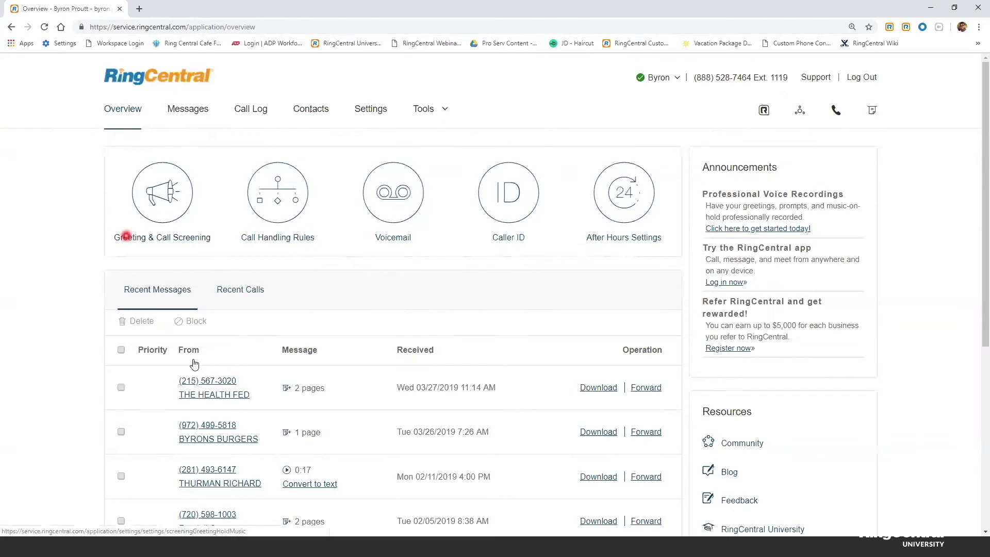
left_click(185, 113)
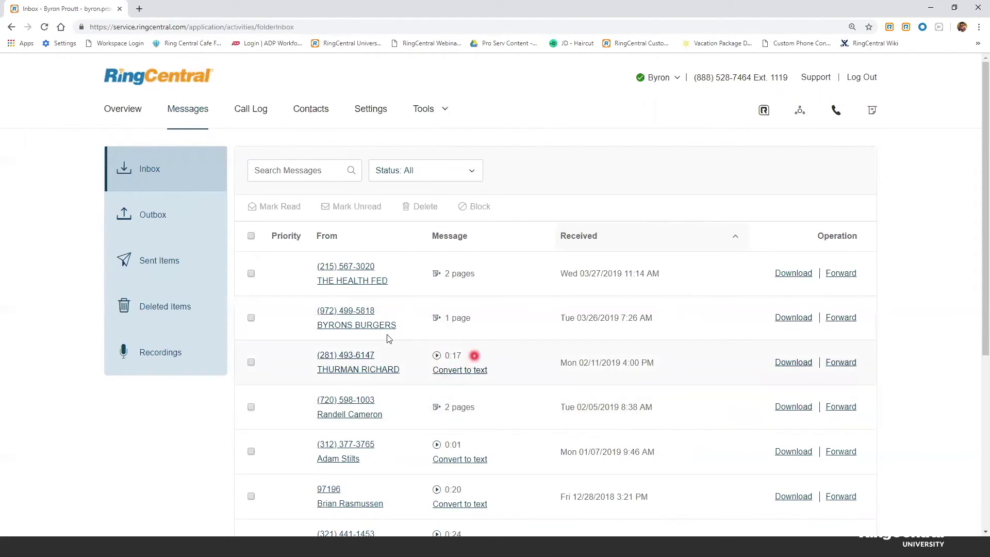
left_click(437, 354)
left_click(463, 397)
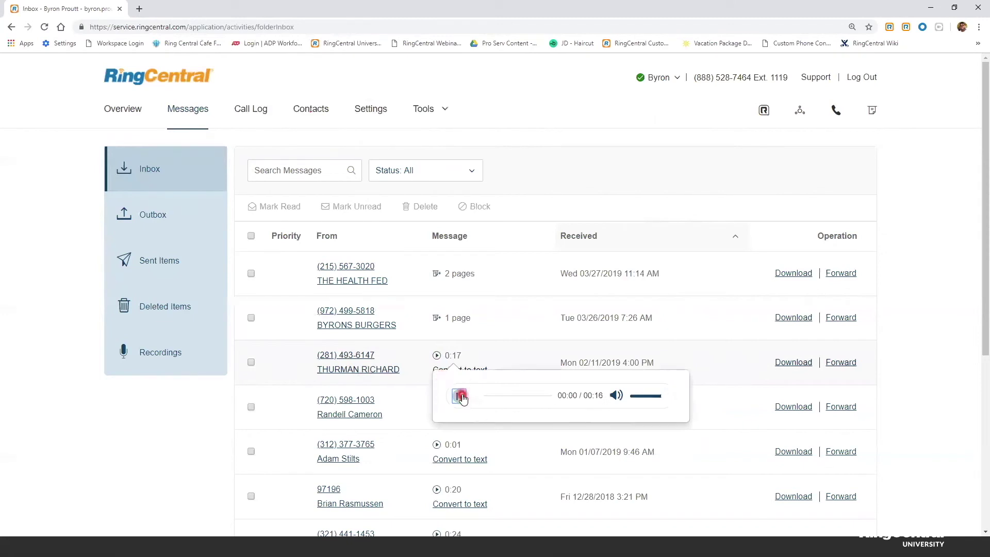
left_click(462, 400)
left_click(461, 398)
left_click(219, 412)
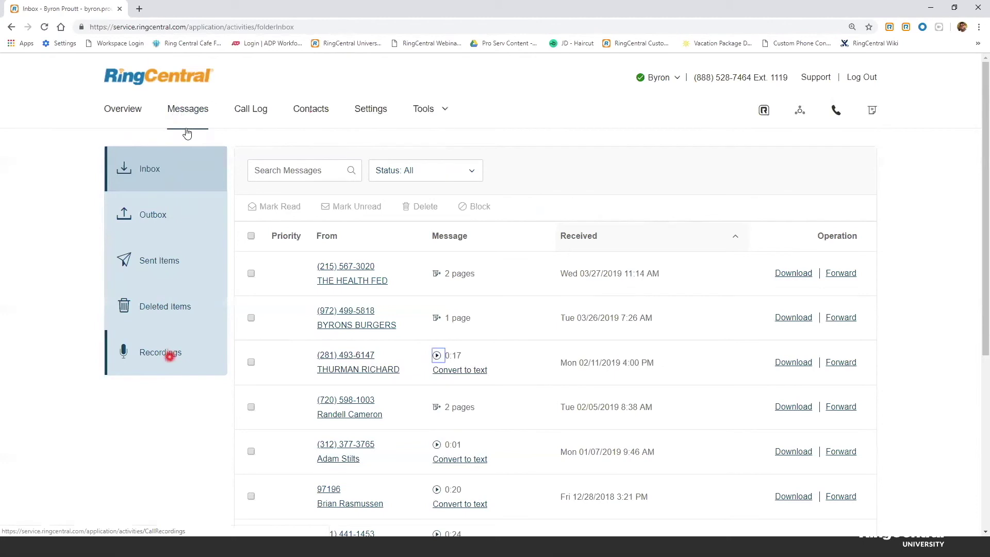
Step: Check the call recordings list, go back to the messages inbox, and open the extension's Settings
left_click(170, 355)
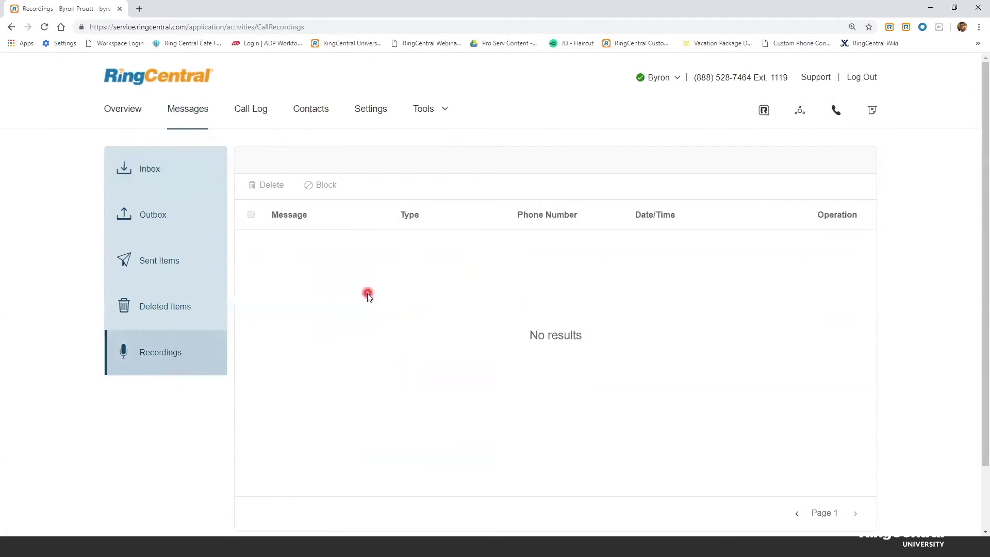
left_click(185, 115)
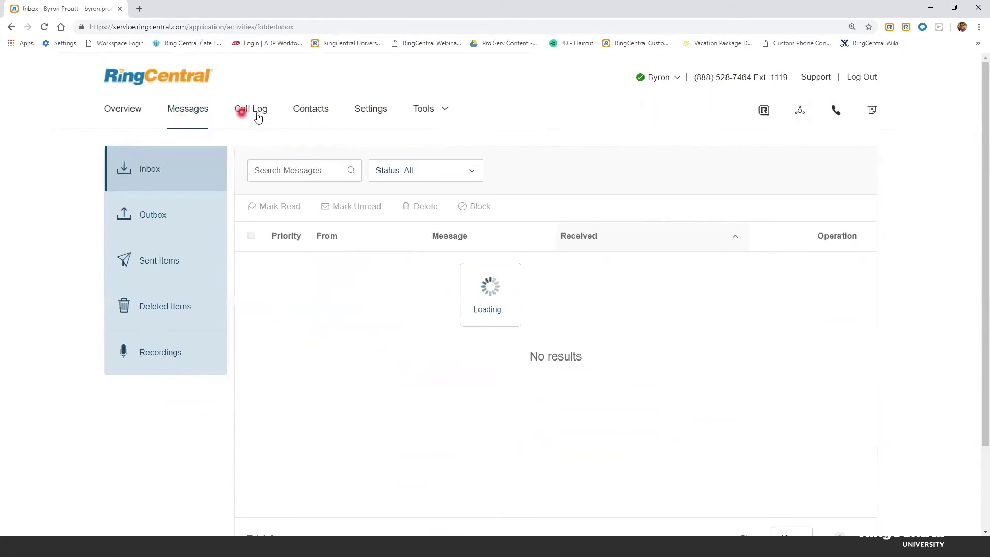
left_click(371, 109)
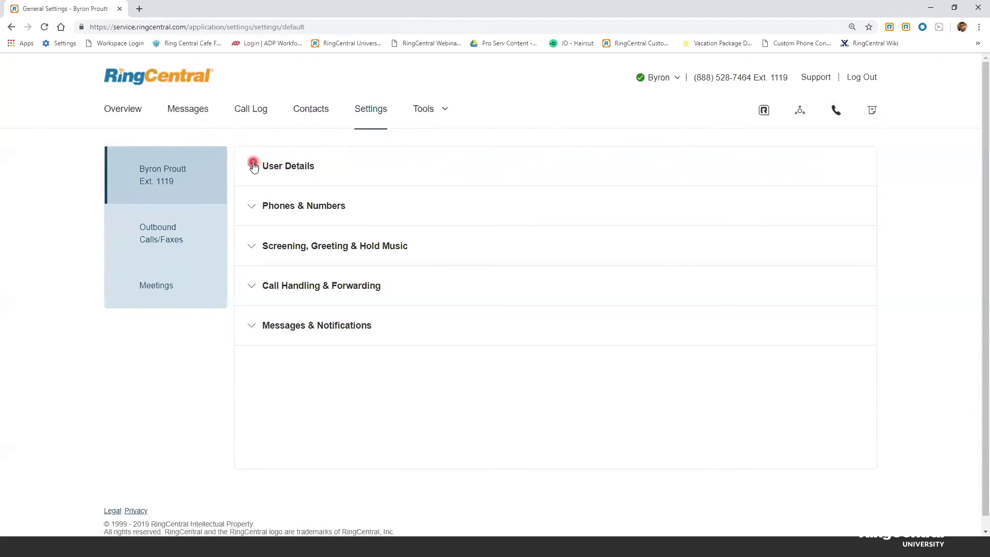
Step: Expand the User Details section of the user's settings
left_click(287, 171)
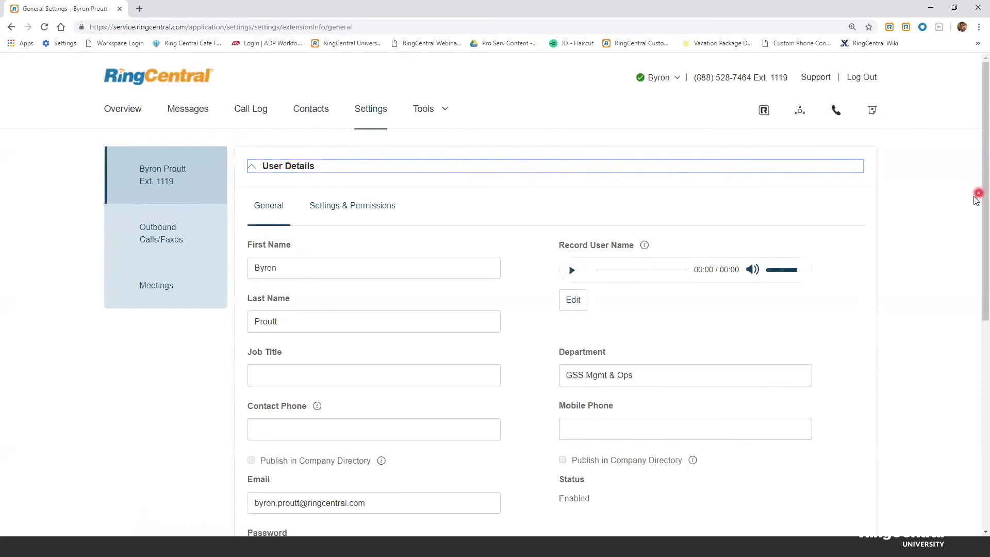
left_click_drag(977, 208, 976, 209)
scroll(971, 245, "down", 2)
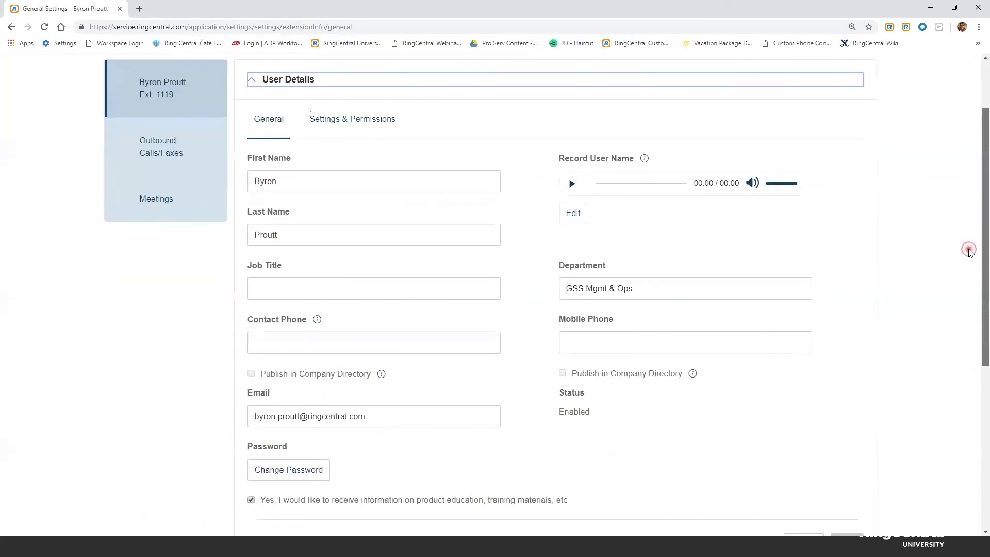
left_click_drag(442, 124, 253, 134)
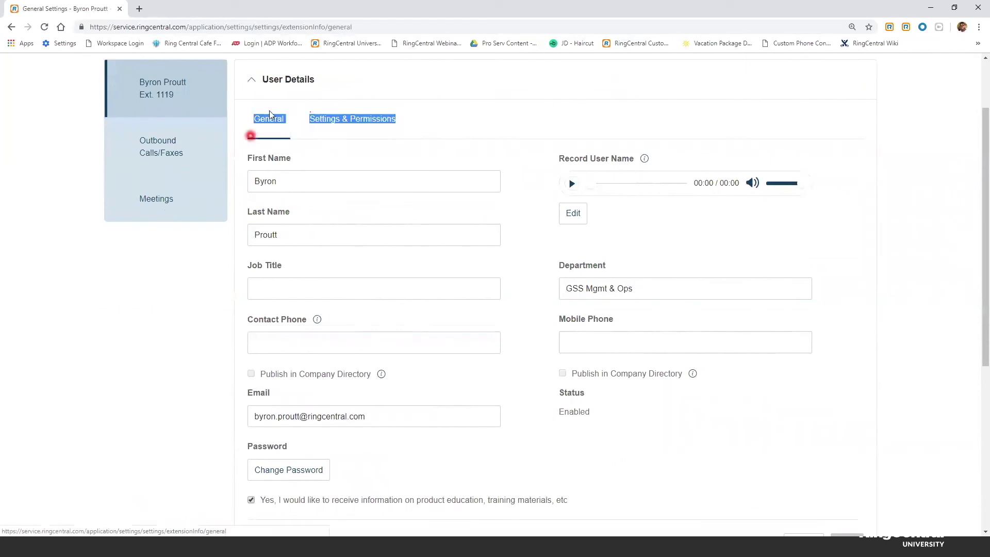
left_click(243, 141)
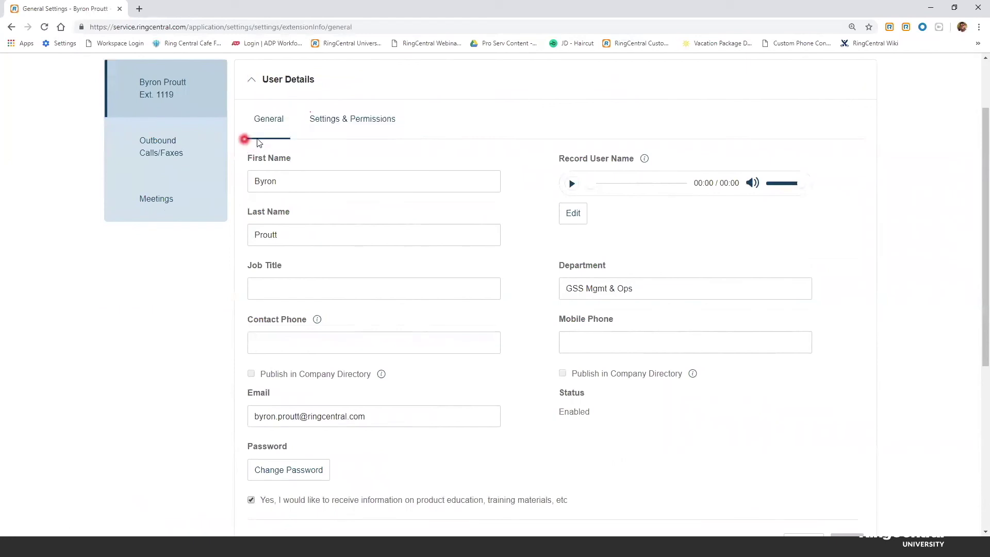
Step: On Settings & Permissions, highlight User Hours with its Custom value and edit it
left_click(369, 120)
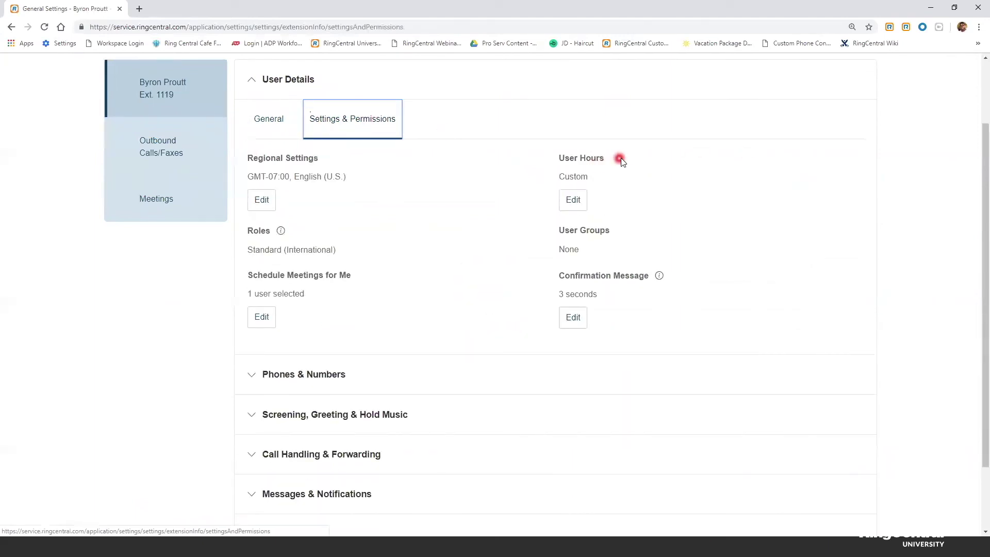
left_click_drag(598, 158, 553, 157)
left_click(539, 161)
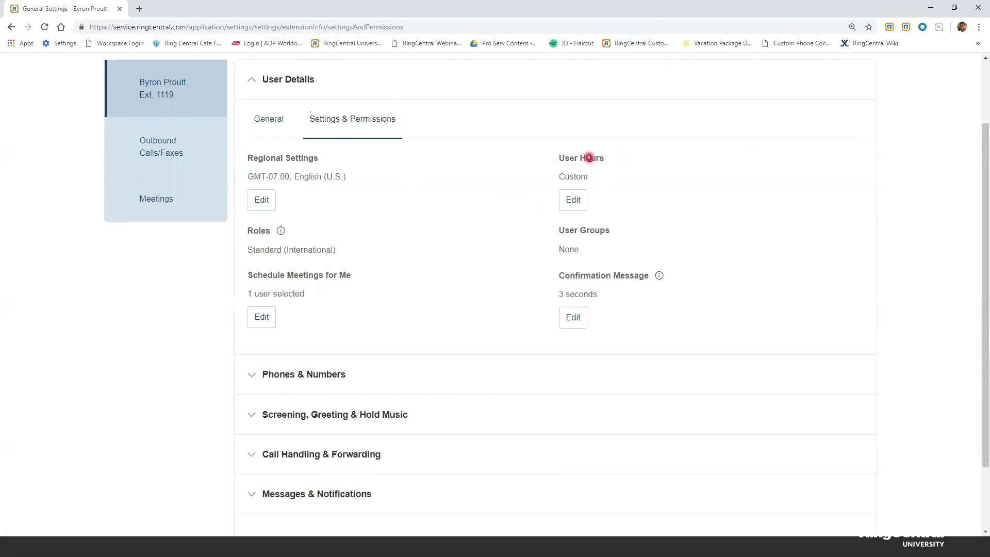
left_click_drag(602, 177, 552, 178)
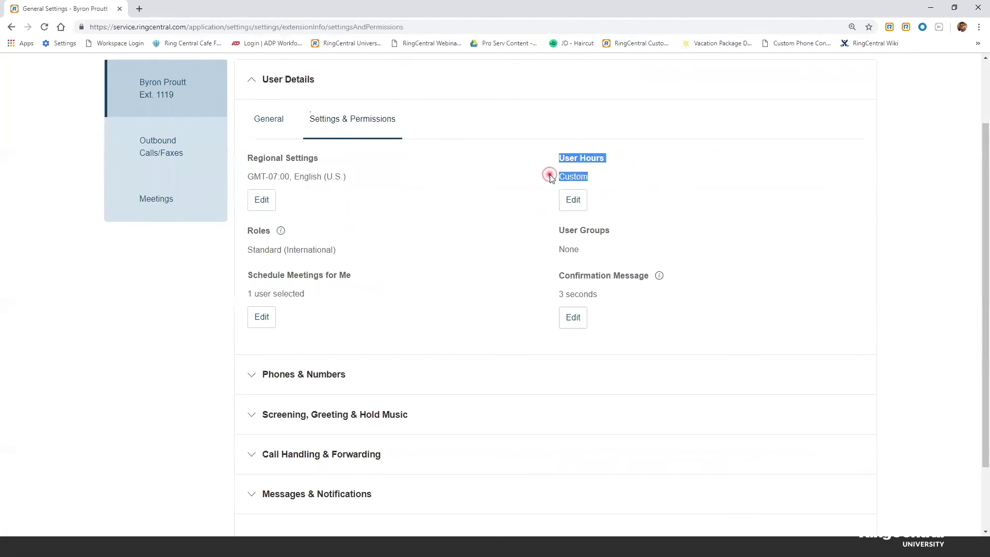
left_click(604, 176)
triple_click(555, 155)
left_click(574, 200)
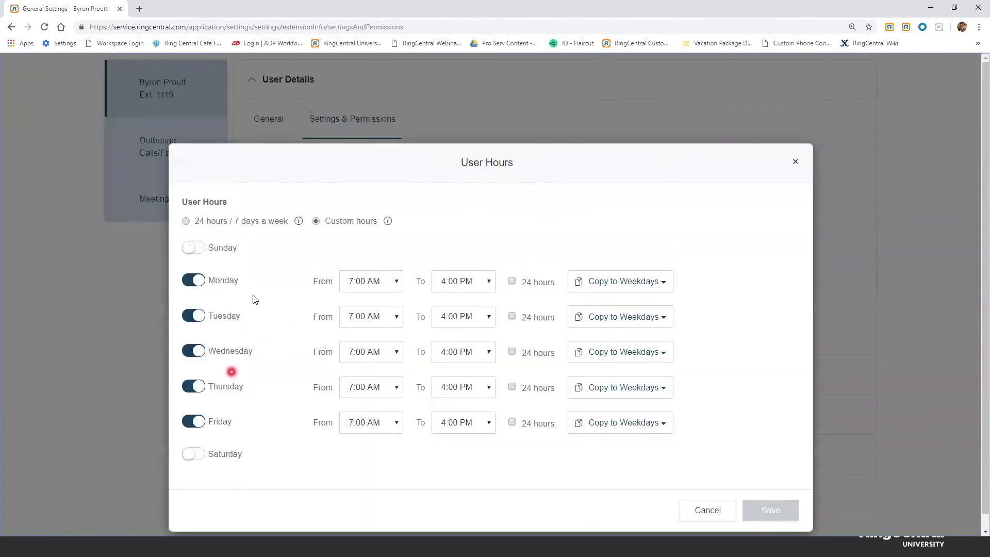
Step: Save the user hours as 24 hours every day, then reopen the user hours editor
left_click(185, 222)
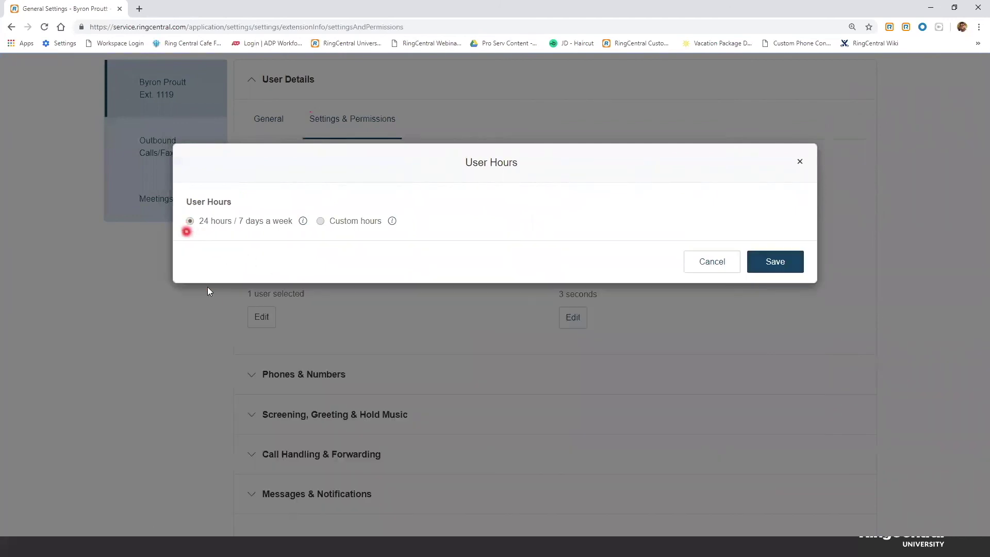
left_click(765, 263)
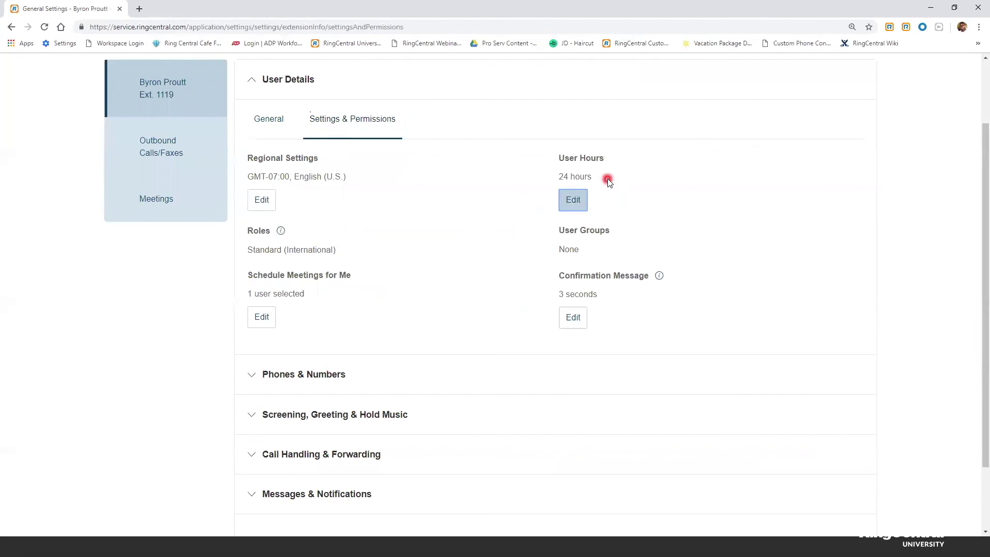
left_click_drag(607, 180, 552, 155)
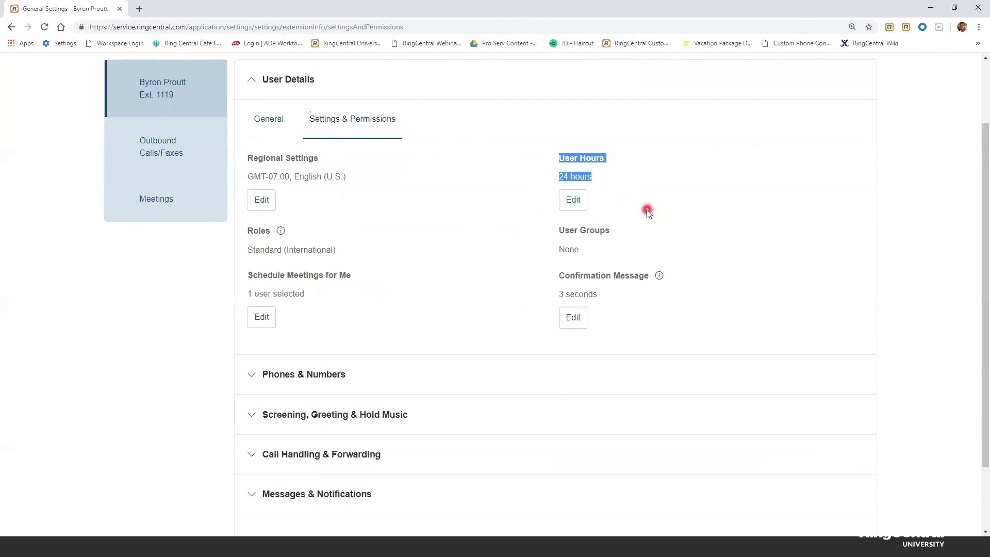
left_click(613, 205)
left_click(577, 202)
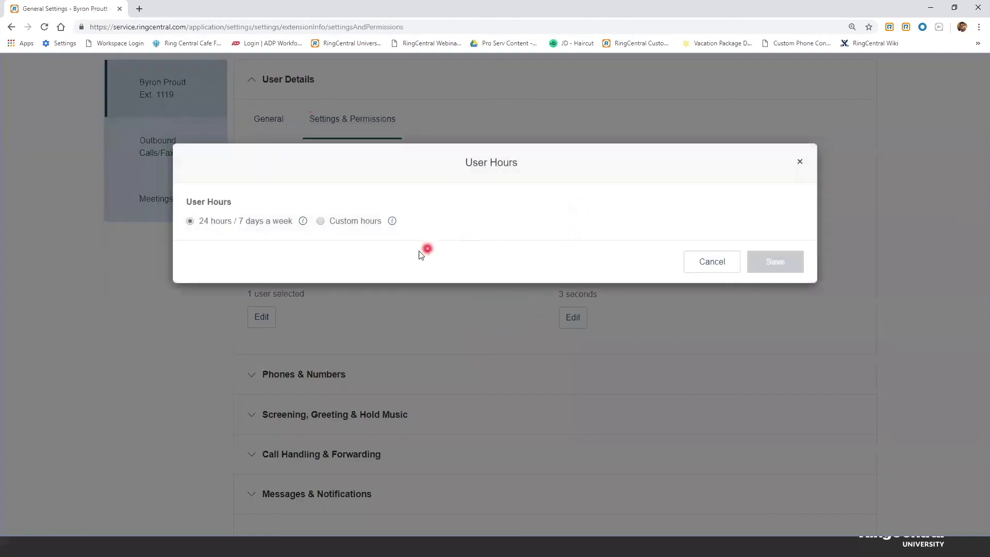
Step: Switch to custom hours, leaving Sunday and Saturday turned off
left_click(316, 222)
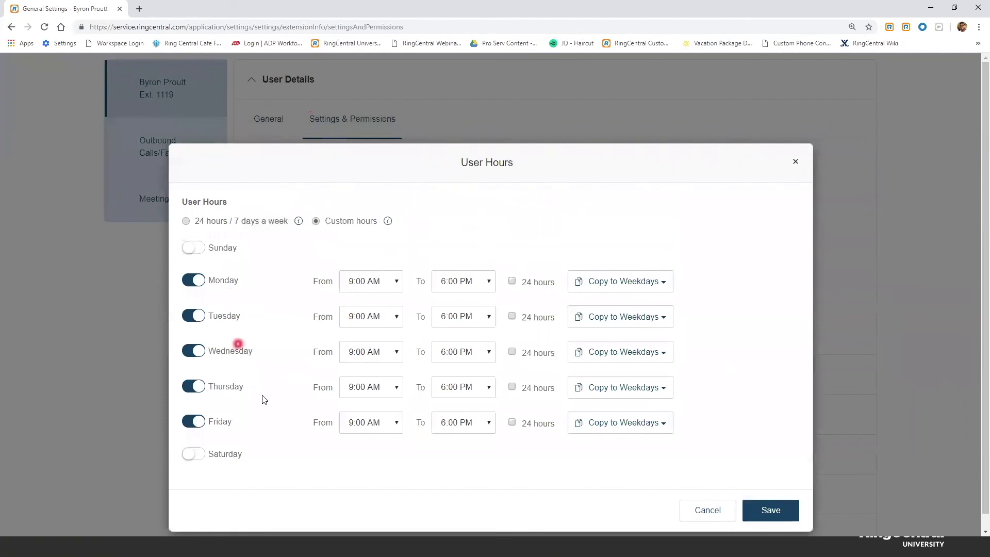
left_click(192, 248)
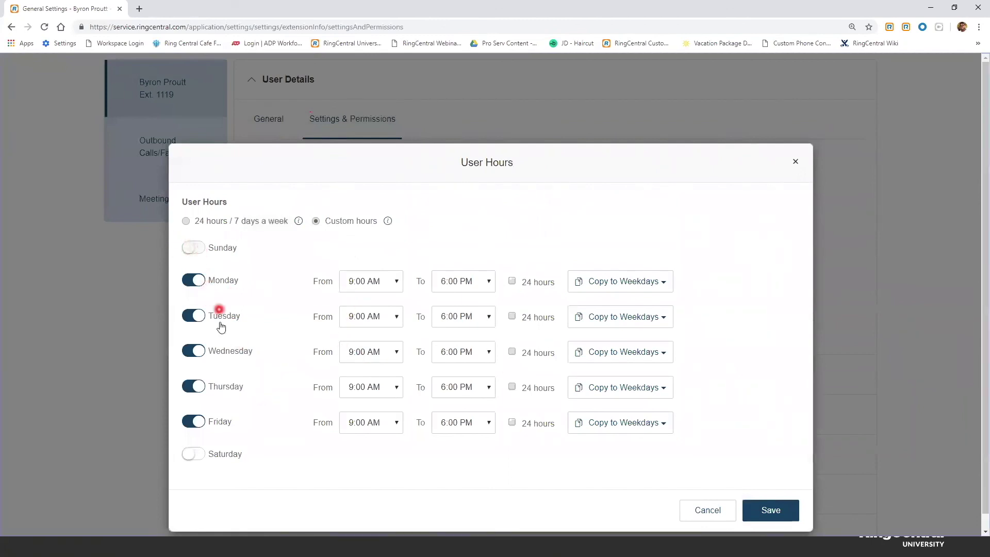
left_click(196, 252)
left_click(197, 459)
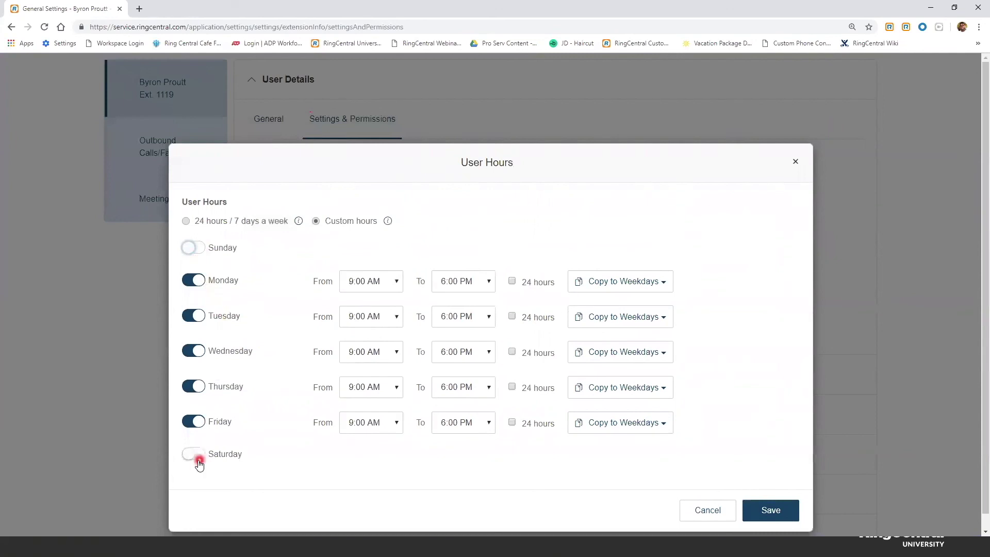
left_click(196, 458)
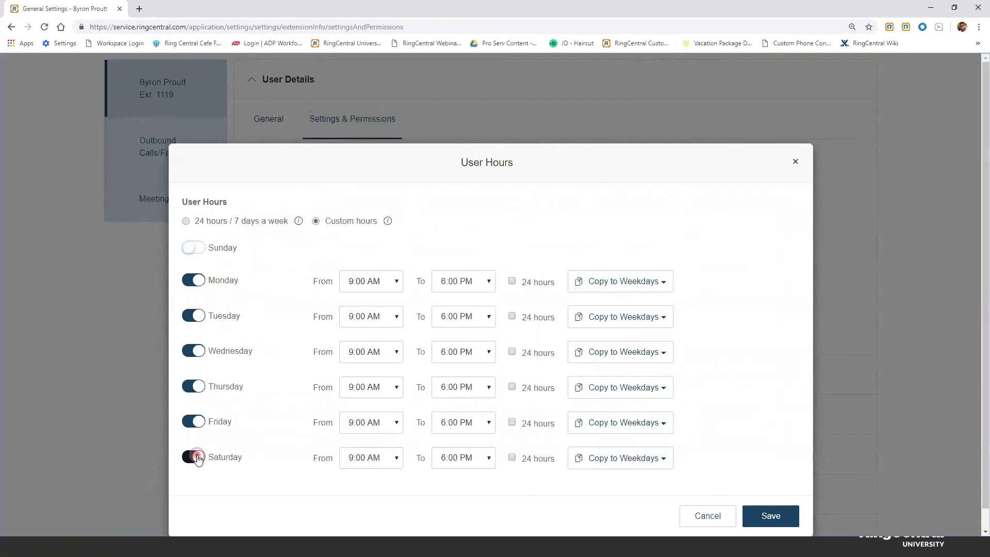
left_click(196, 312)
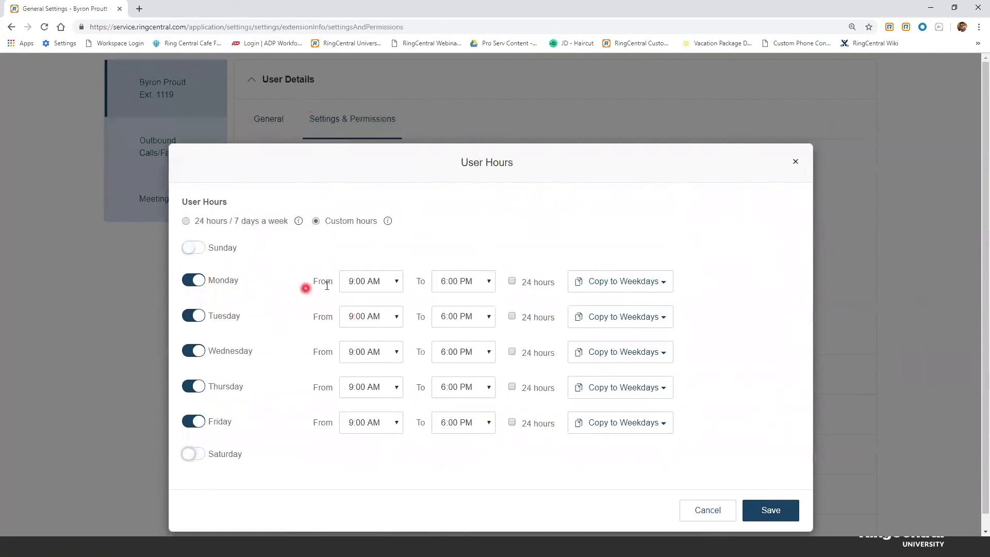
Step: Set Monday to 8:00 AM–5:00 PM and copy those hours to all weekdays
left_click(396, 283)
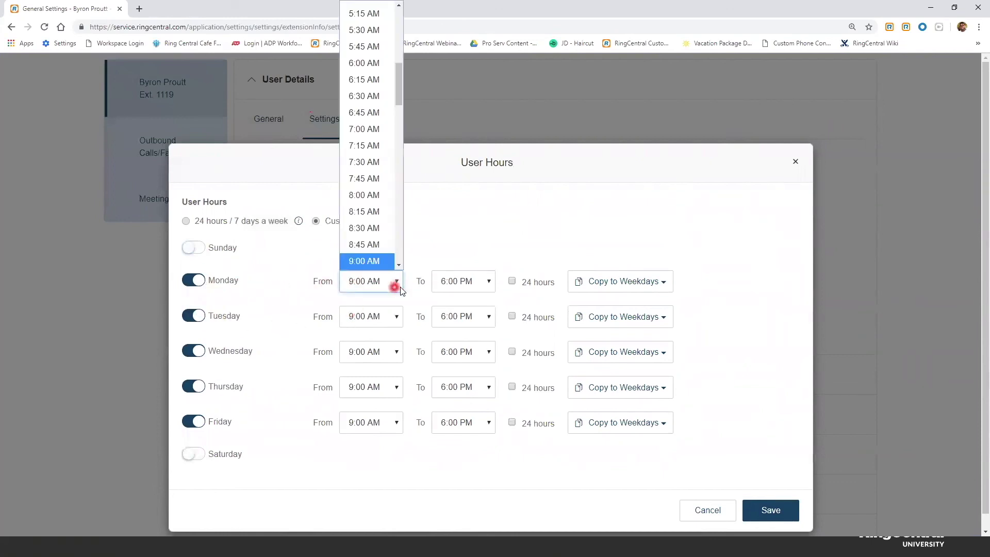
left_click(372, 196)
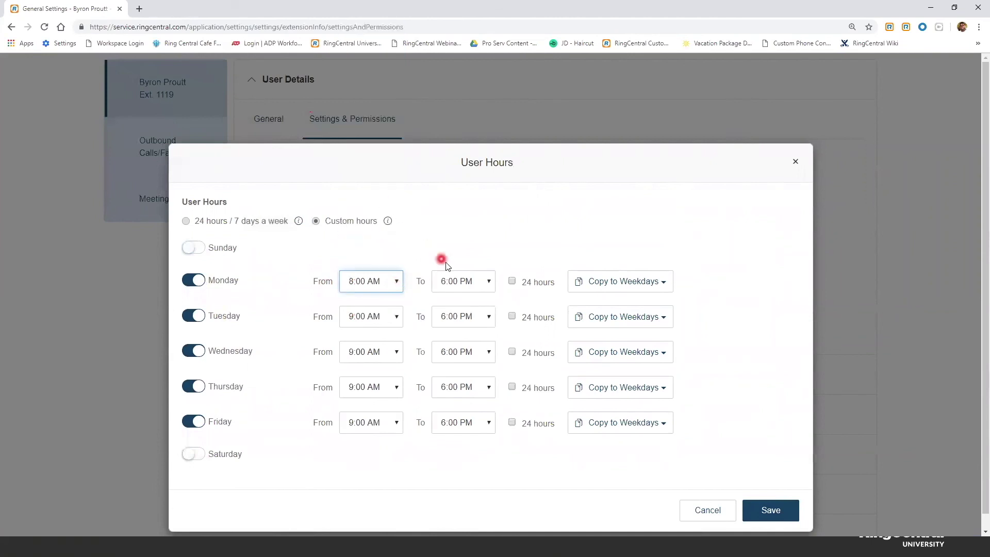
left_click(467, 281)
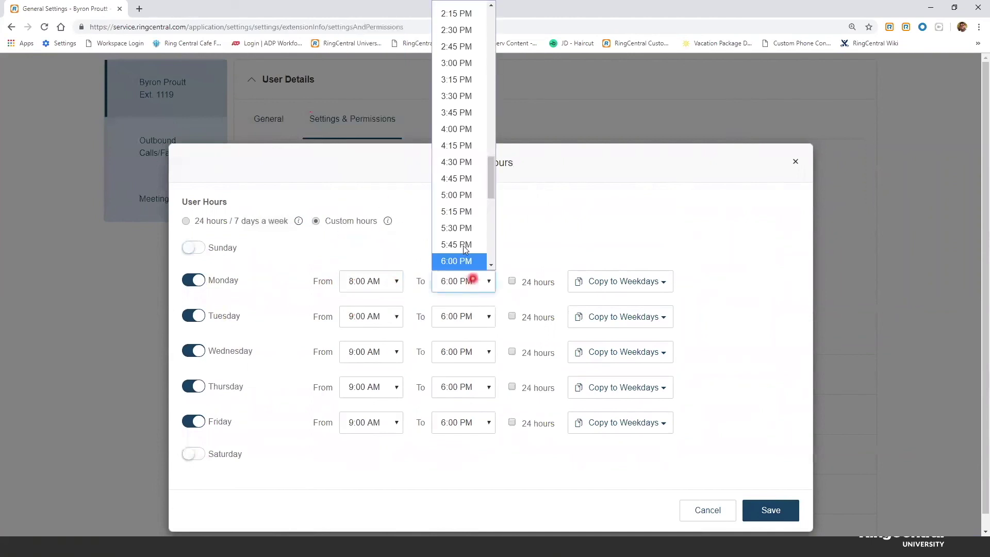
left_click(456, 195)
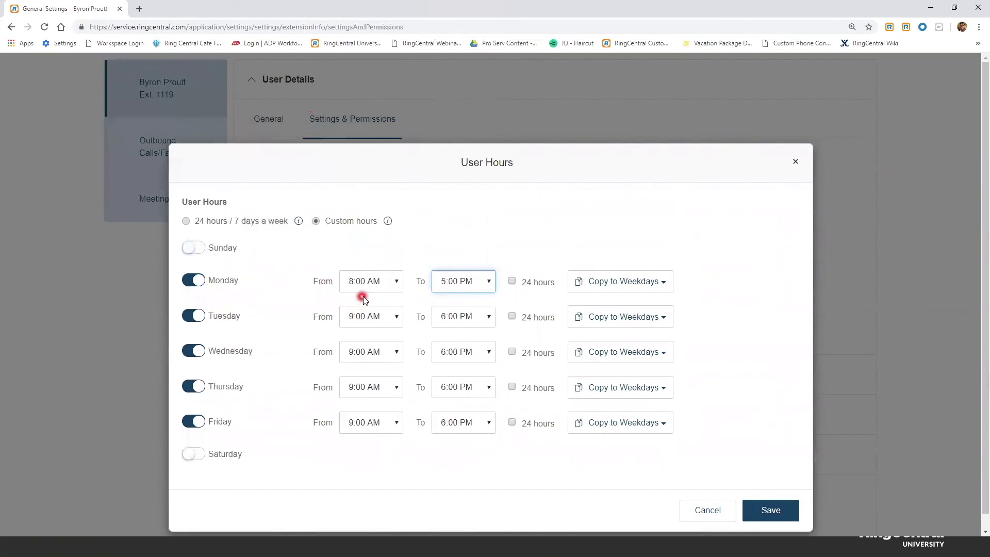
left_click(669, 288)
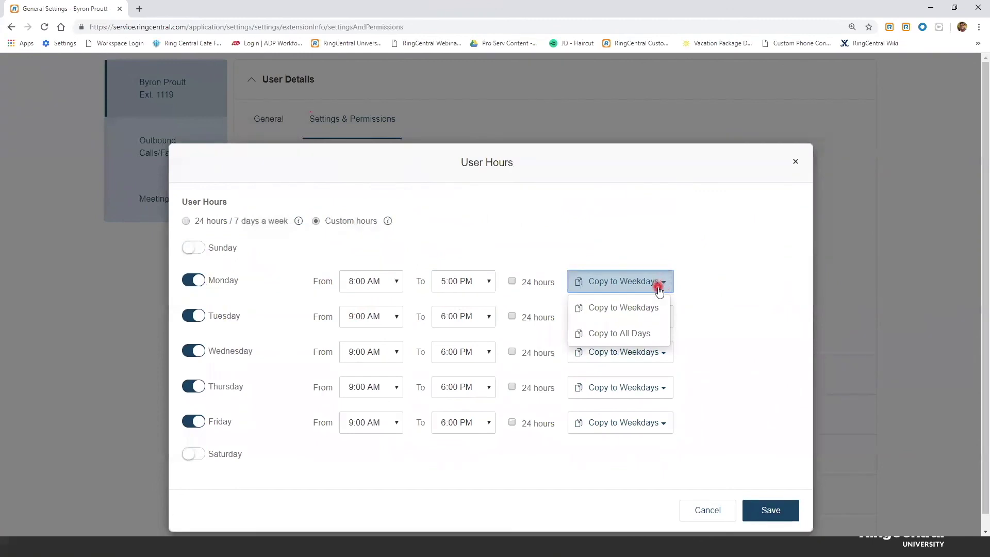
left_click(622, 310)
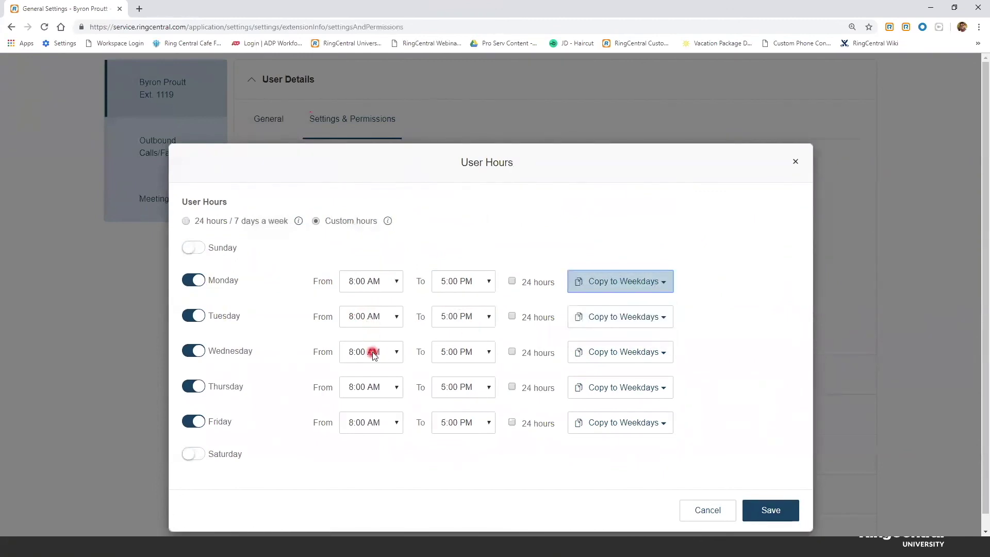